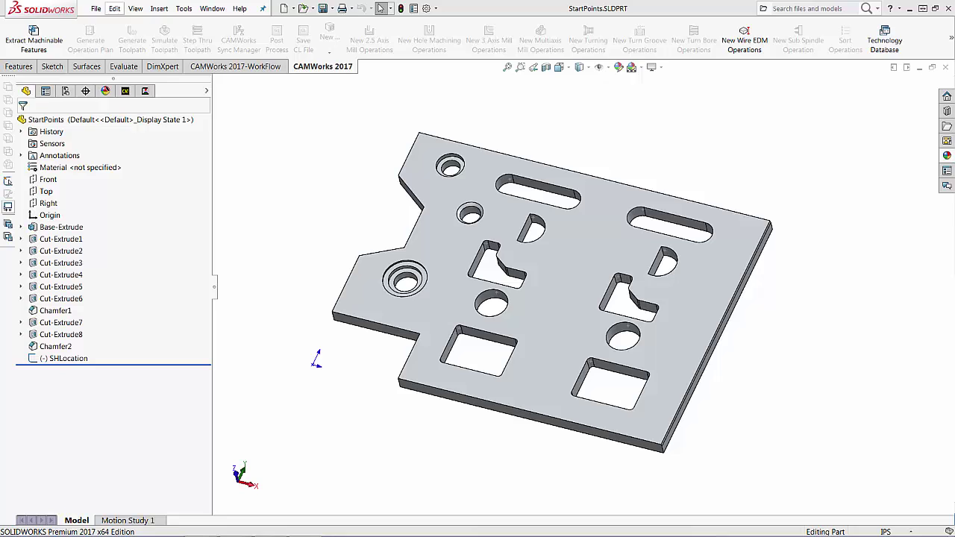
Highlight the SHLocation sketch and examine where its small circles sit inside the plate's cutouts.
{"action": "left_click", "coordinate": [68, 358]}
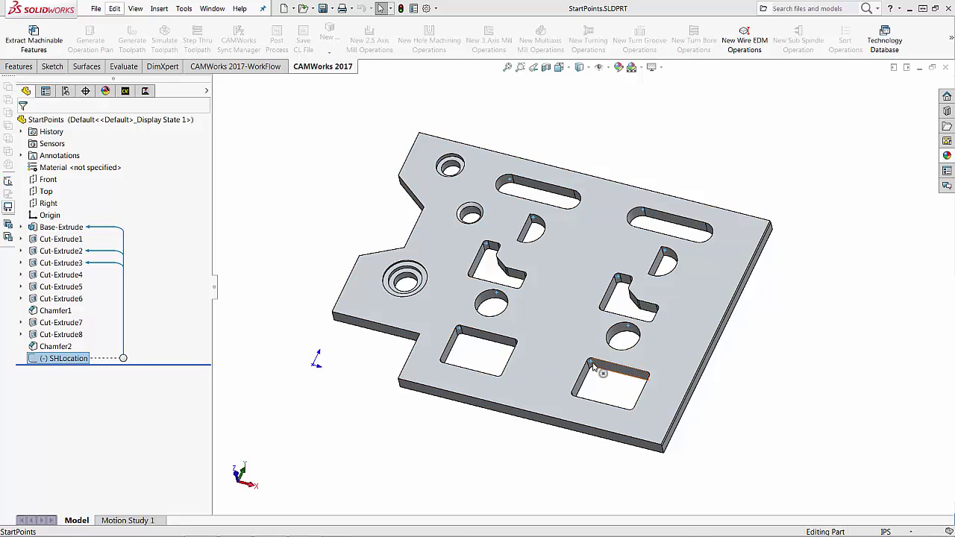
{"action": "scroll", "coordinate": [625, 335], "scroll_direction": "down", "scroll_amount": 4}
{"action": "scroll", "coordinate": [625, 335], "scroll_direction": "down", "scroll_amount": 5}
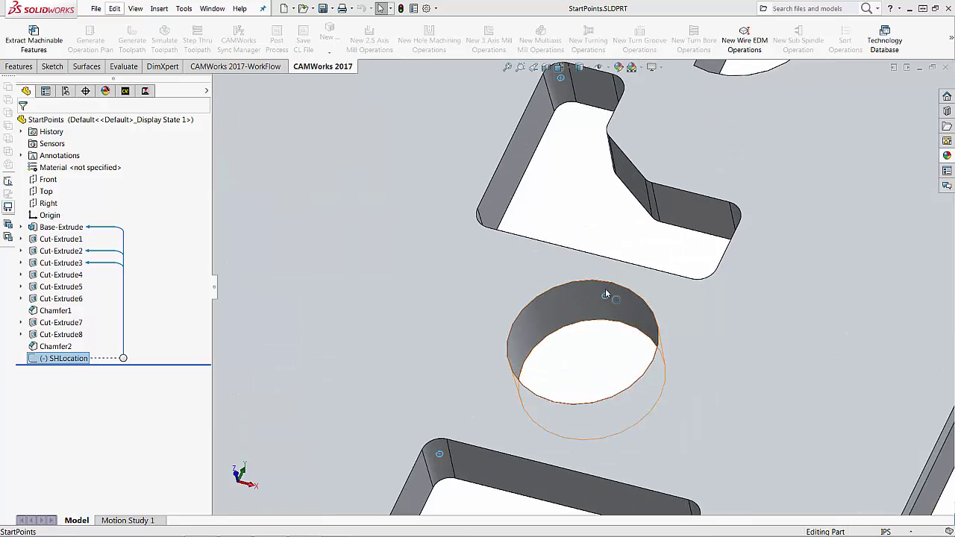
{"action": "scroll", "coordinate": [575, 411], "scroll_direction": "up", "scroll_amount": 8}
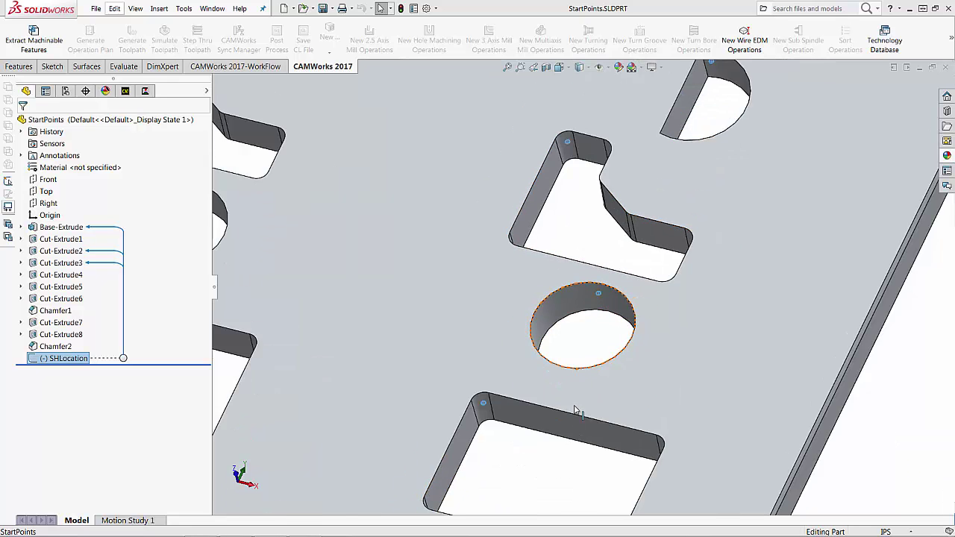
{"action": "scroll", "coordinate": [494, 282], "scroll_direction": "up", "scroll_amount": 4}
{"action": "scroll", "coordinate": [480, 160], "scroll_direction": "down", "scroll_amount": 3}
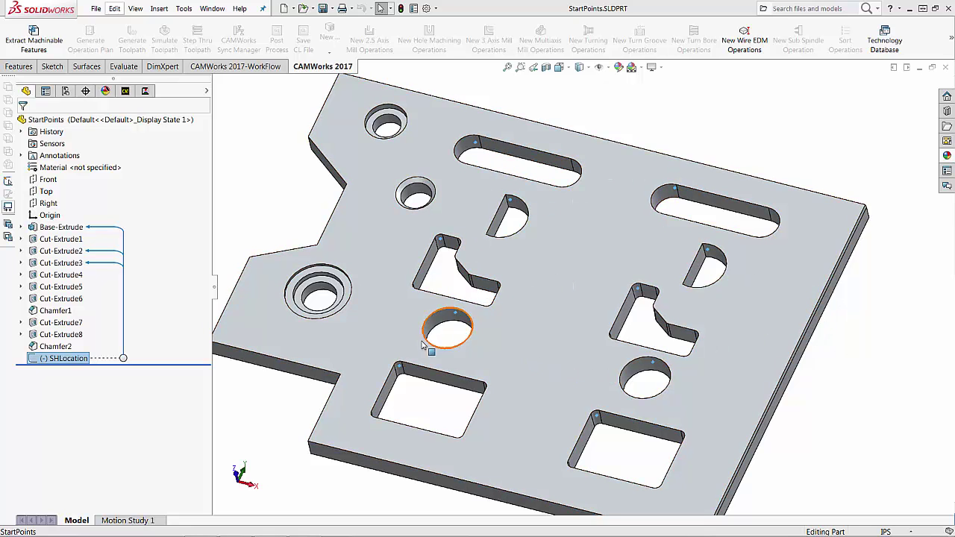
{"action": "left_click", "coordinate": [272, 203]}
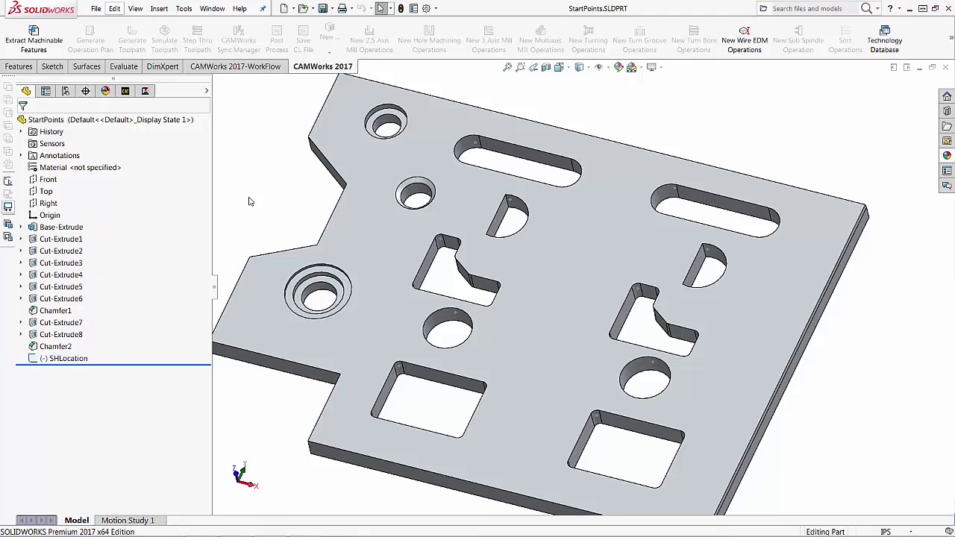
Change the CAMWorks machine definition to the Mill - Inch milling machine.
{"action": "left_click", "coordinate": [126, 91]}
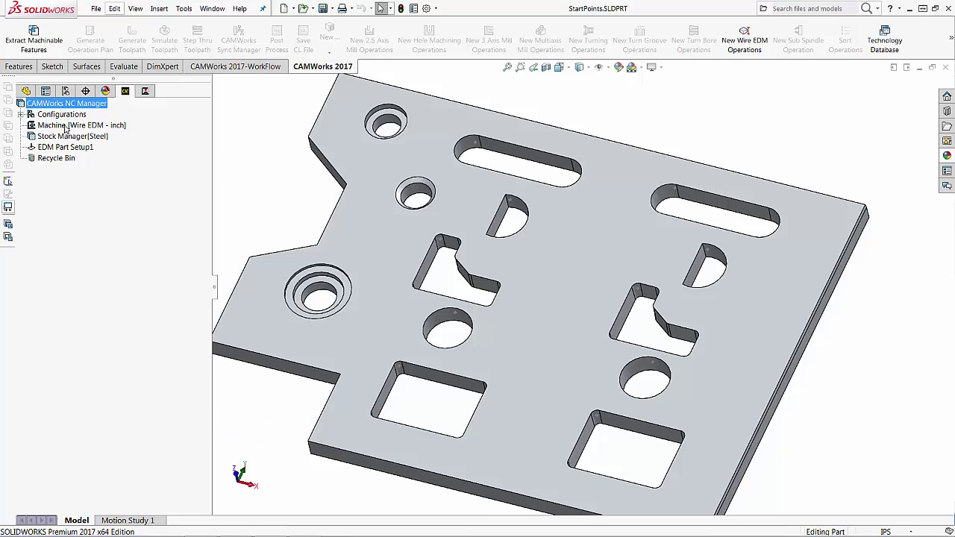
{"action": "right_click", "coordinate": [66, 125]}
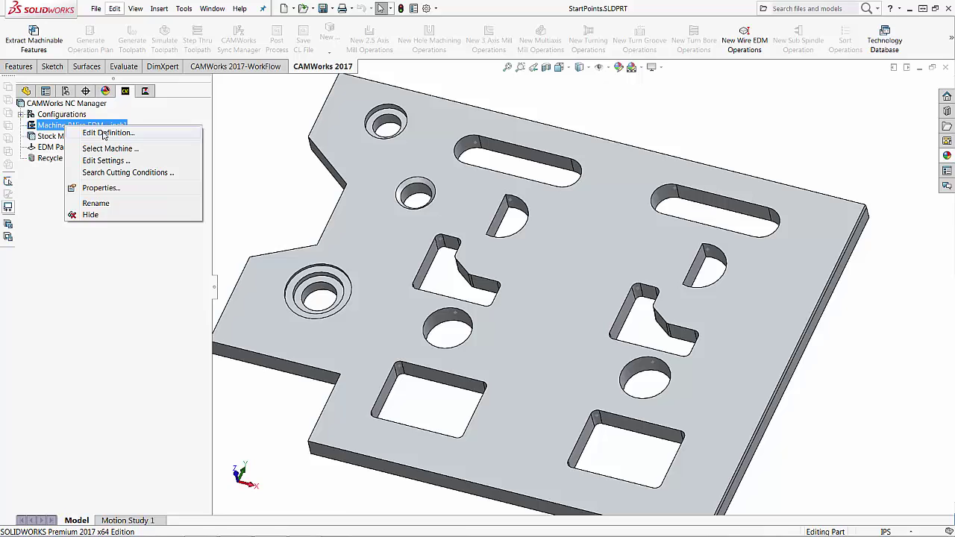
{"action": "left_click", "coordinate": [103, 132]}
{"action": "left_click", "coordinate": [109, 99]}
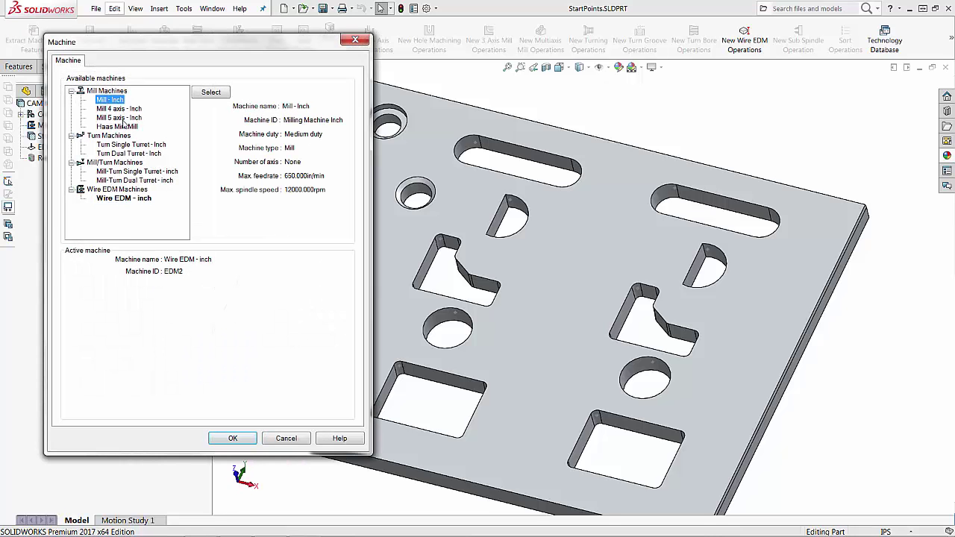
{"action": "left_click", "coordinate": [217, 93]}
{"action": "left_click", "coordinate": [523, 317]}
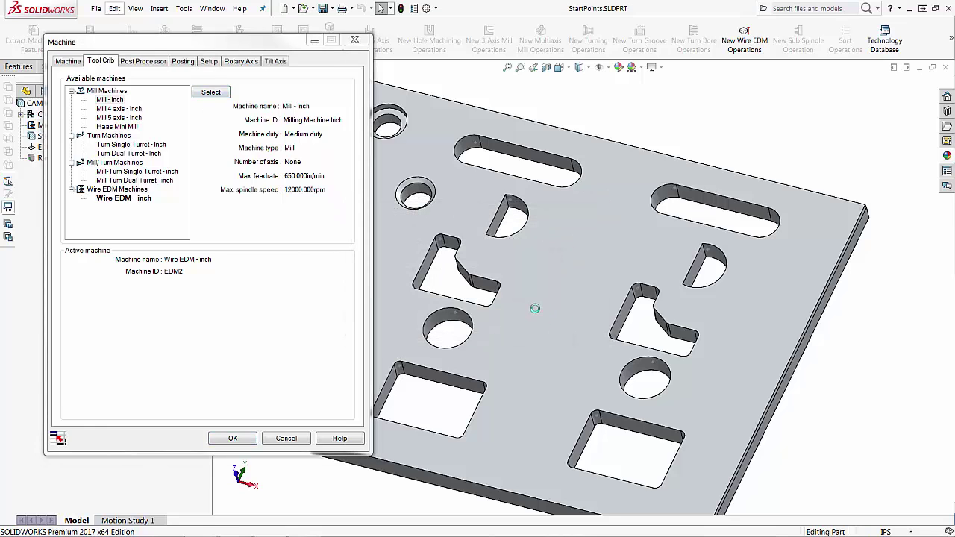
{"action": "left_click", "coordinate": [233, 438]}
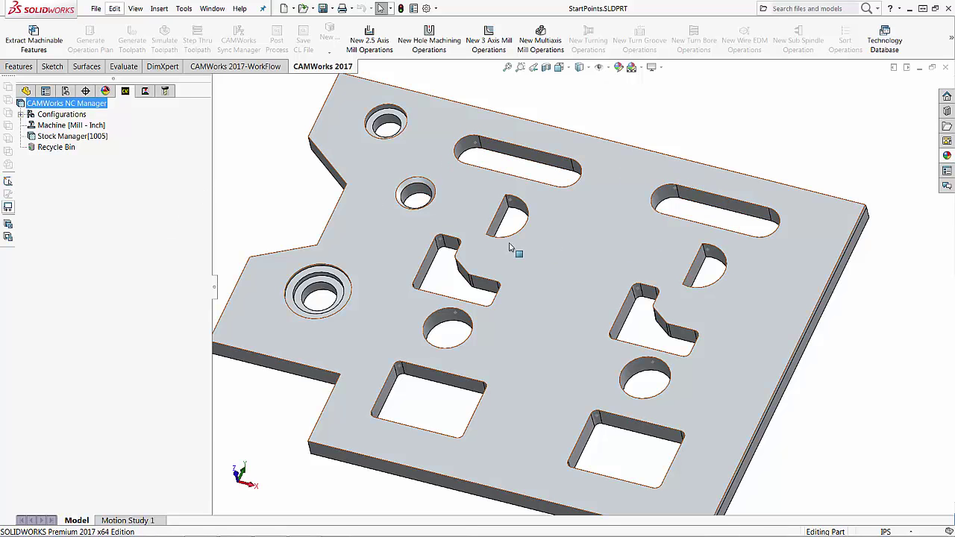
Create a new mill part setup from the stock, using the plate's large upper face for its direction.
{"action": "mouse_move", "coordinate": [68, 140]}
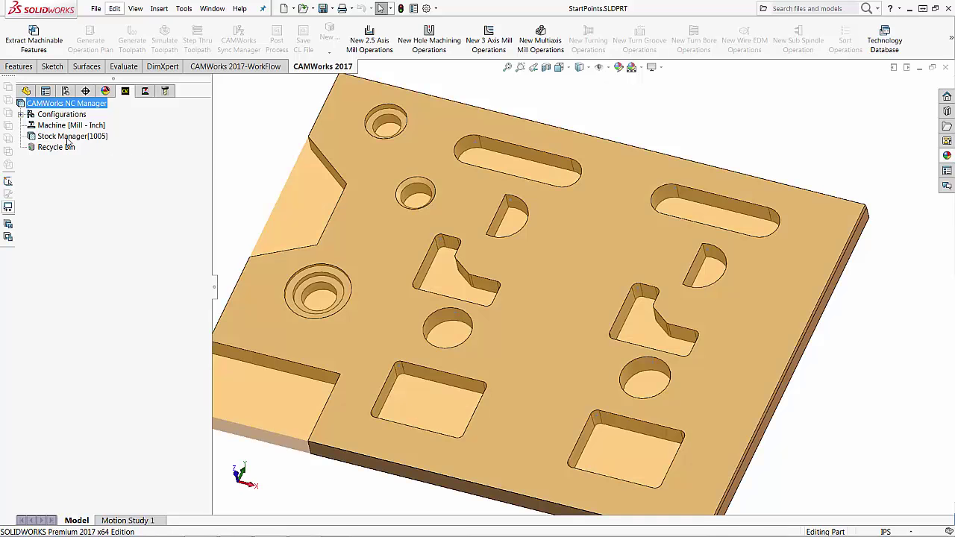
{"action": "right_click", "coordinate": [69, 137]}
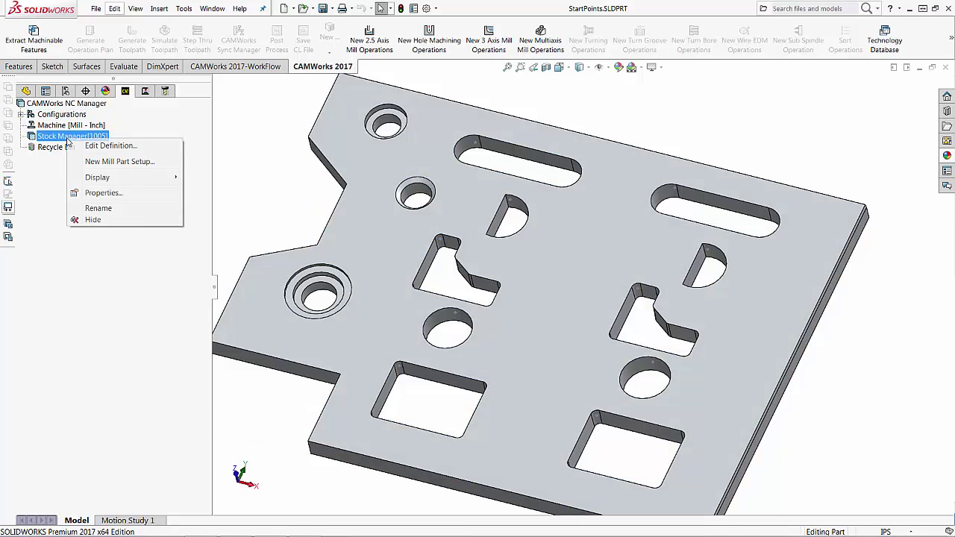
{"action": "left_click", "coordinate": [118, 161]}
{"action": "left_click", "coordinate": [390, 250]}
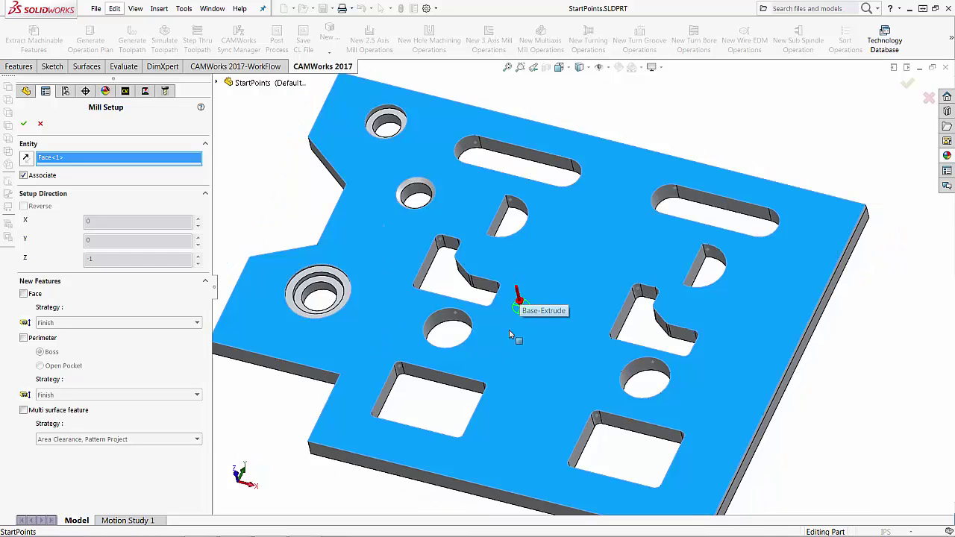
{"action": "middle_click_drag", "start_coordinate": [481, 319], "coordinate": [491, 253]}
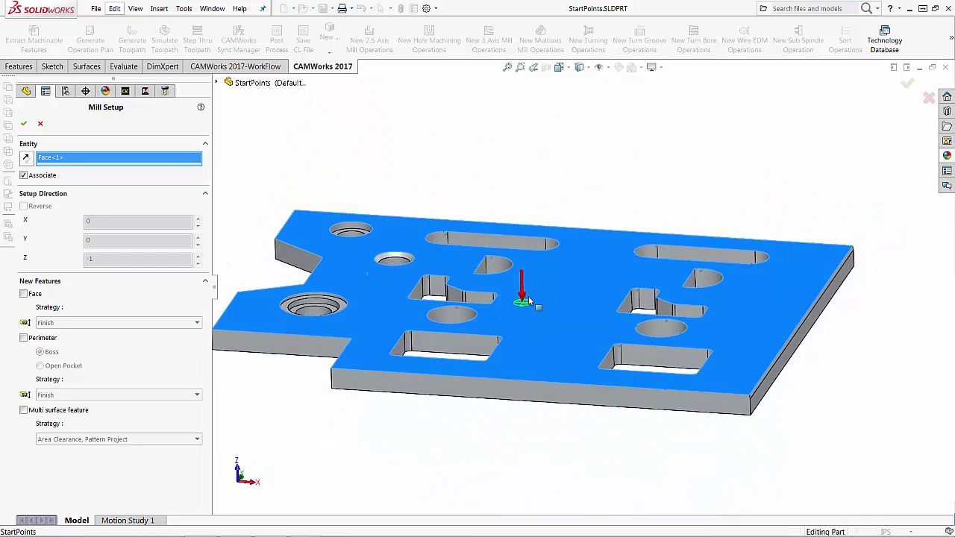
{"action": "left_click", "coordinate": [23, 123]}
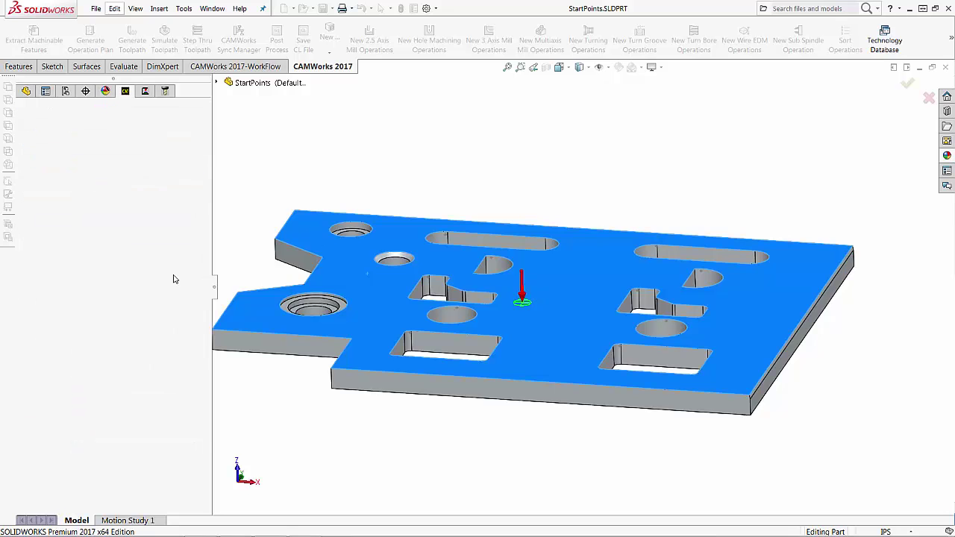
Start a new 2.5 axis feature of type Hole in the mill part setup, using the SHLocation sketch.
{"action": "middle_click_drag", "start_coordinate": [395, 256], "coordinate": [396, 362]}
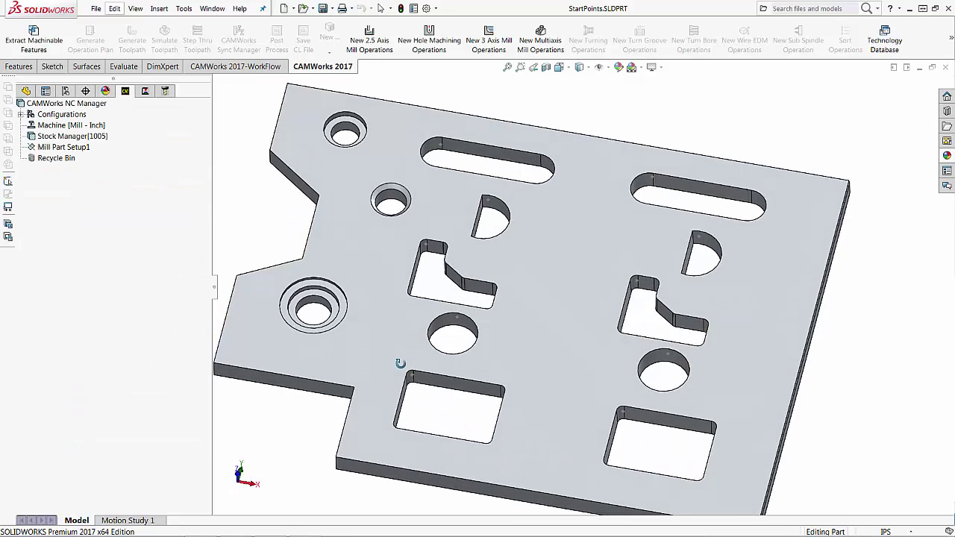
{"action": "right_click", "coordinate": [65, 152]}
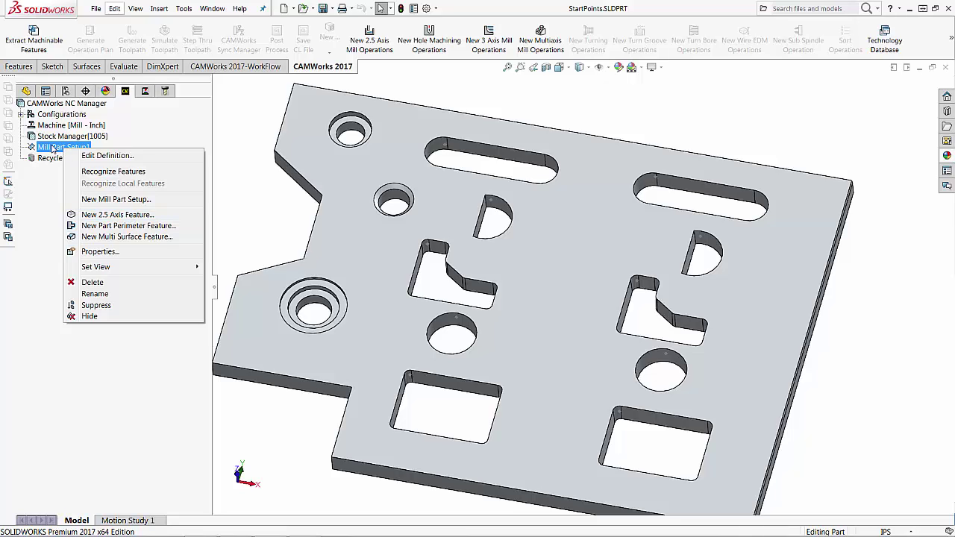
{"action": "left_click", "coordinate": [152, 215]}
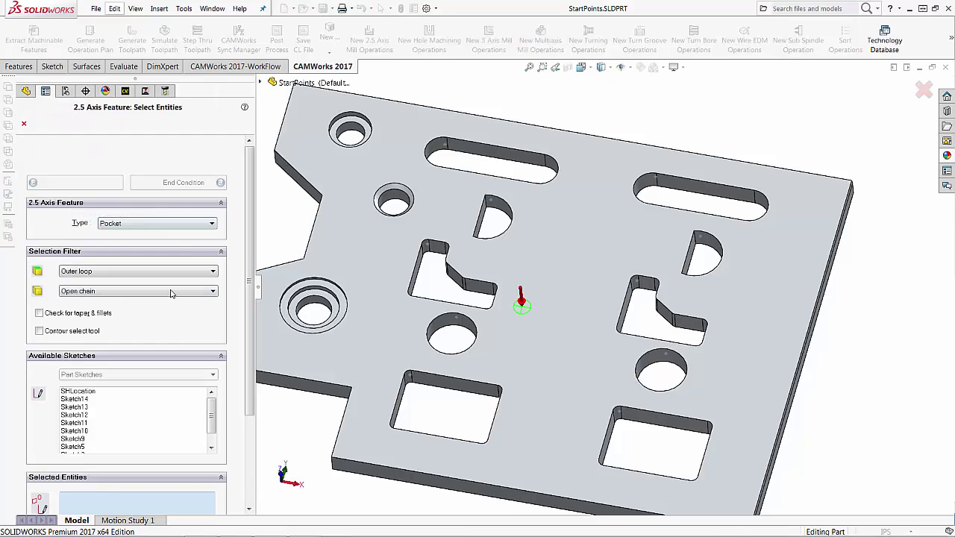
{"action": "left_click", "coordinate": [162, 224]}
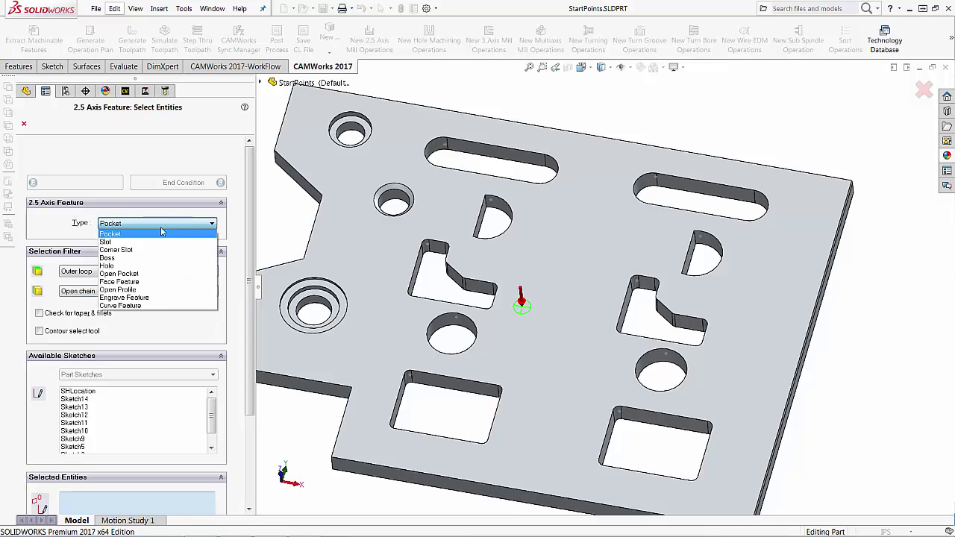
{"action": "left_click", "coordinate": [158, 267]}
{"action": "scroll", "coordinate": [111, 340], "scroll_direction": "down", "scroll_amount": 2}
{"action": "left_click", "coordinate": [110, 336]}
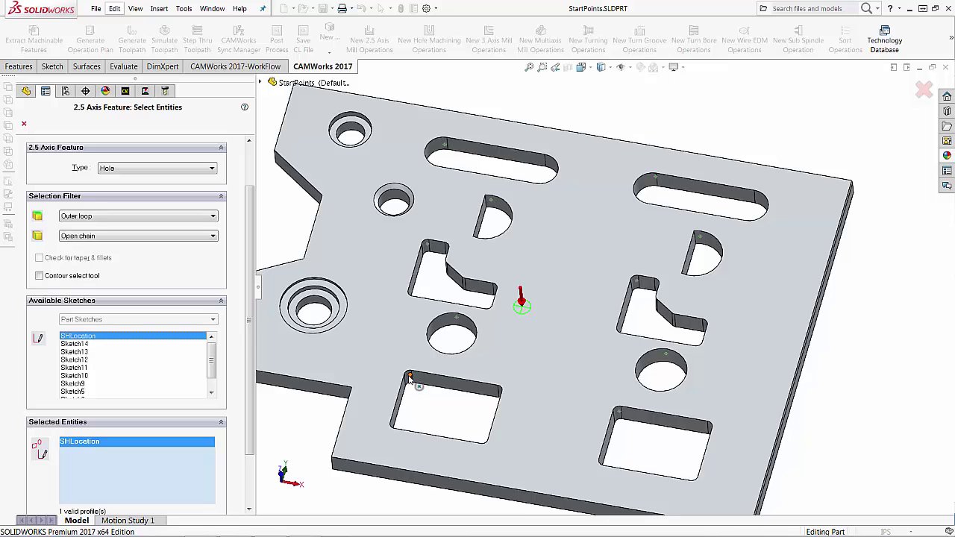
{"action": "scroll", "coordinate": [414, 382], "scroll_direction": "down", "scroll_amount": 5}
{"action": "scroll", "coordinate": [531, 327], "scroll_direction": "down", "scroll_amount": 2}
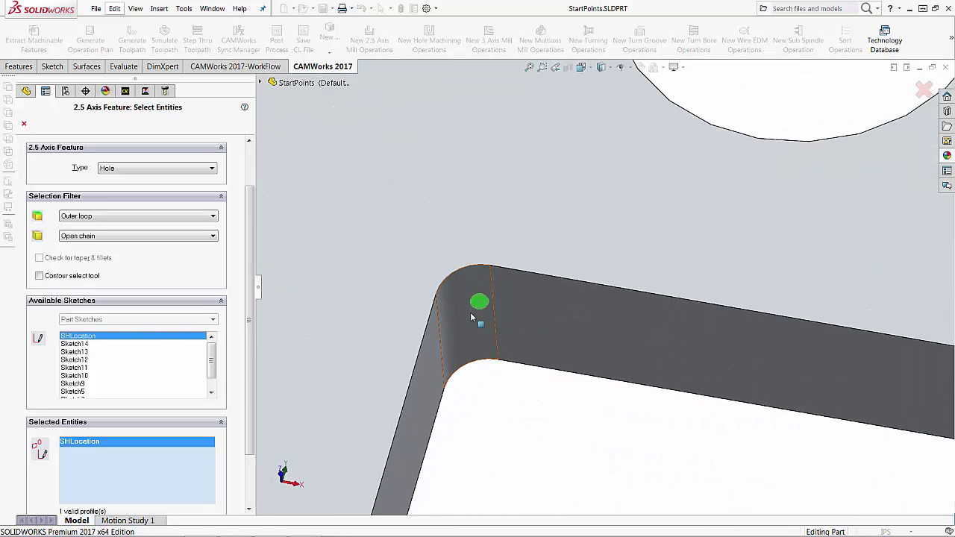
{"action": "scroll", "coordinate": [510, 377], "scroll_direction": "up", "scroll_amount": 3}
{"action": "scroll", "coordinate": [508, 376], "scroll_direction": "up", "scroll_amount": 5}
{"action": "scroll", "coordinate": [868, 241], "scroll_direction": "down", "scroll_amount": 3}
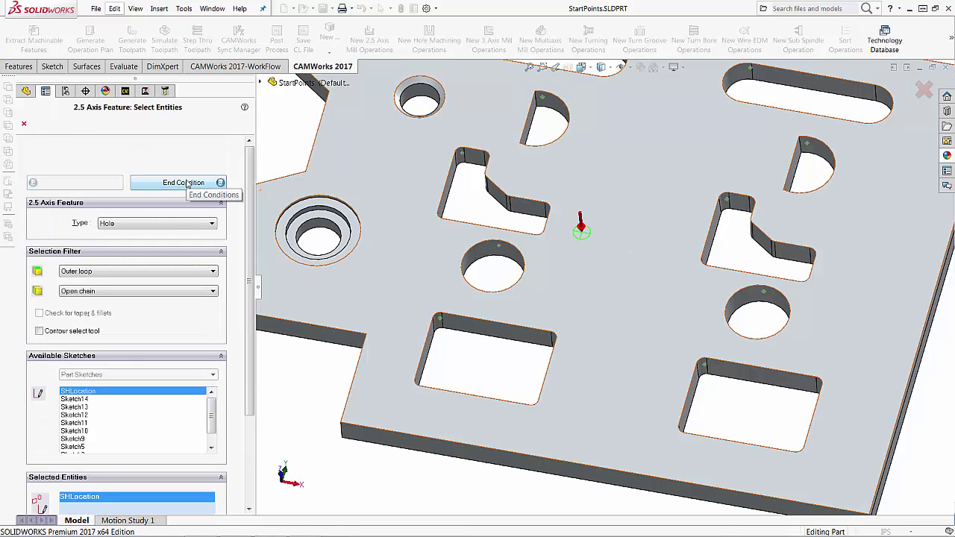
Define the hole feature's end conditions with the Drill Only strategy, after checking the operations for Drill.
{"action": "left_click", "coordinate": [186, 187]}
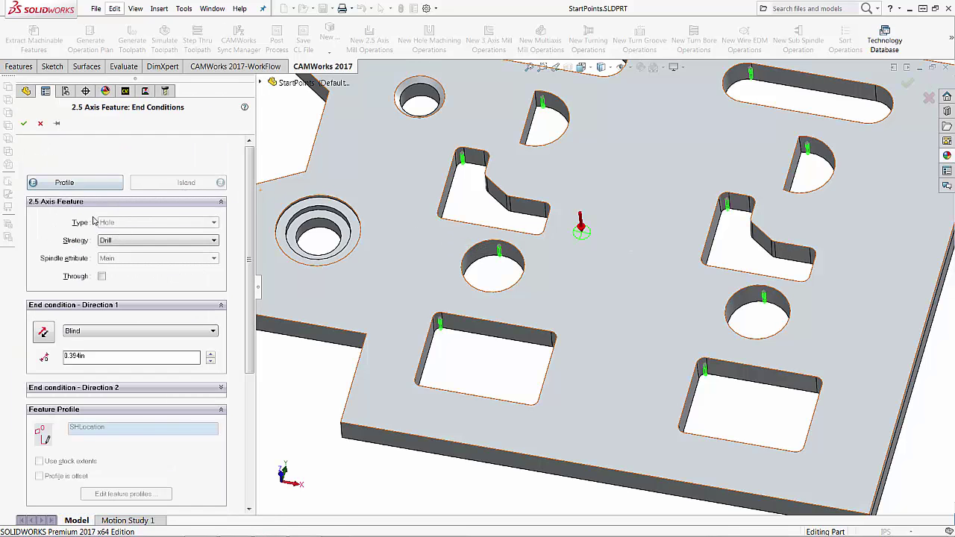
{"action": "left_click", "coordinate": [181, 240]}
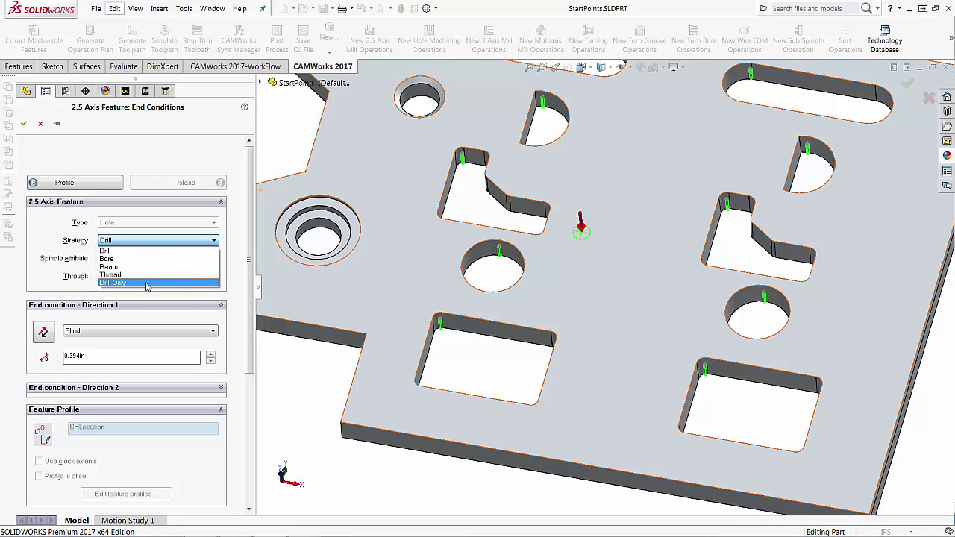
{"action": "left_click", "coordinate": [142, 252]}
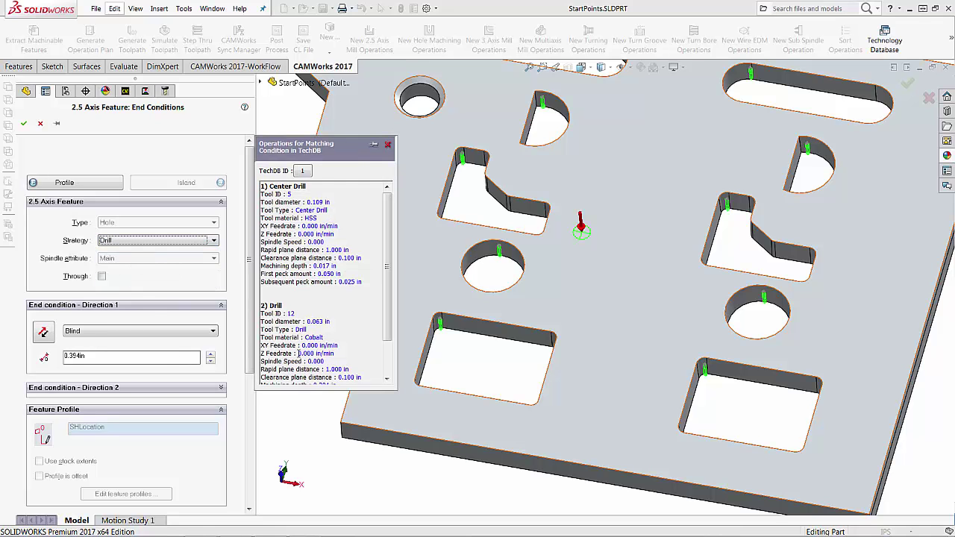
{"action": "left_click", "coordinate": [207, 241]}
{"action": "left_click", "coordinate": [173, 283]}
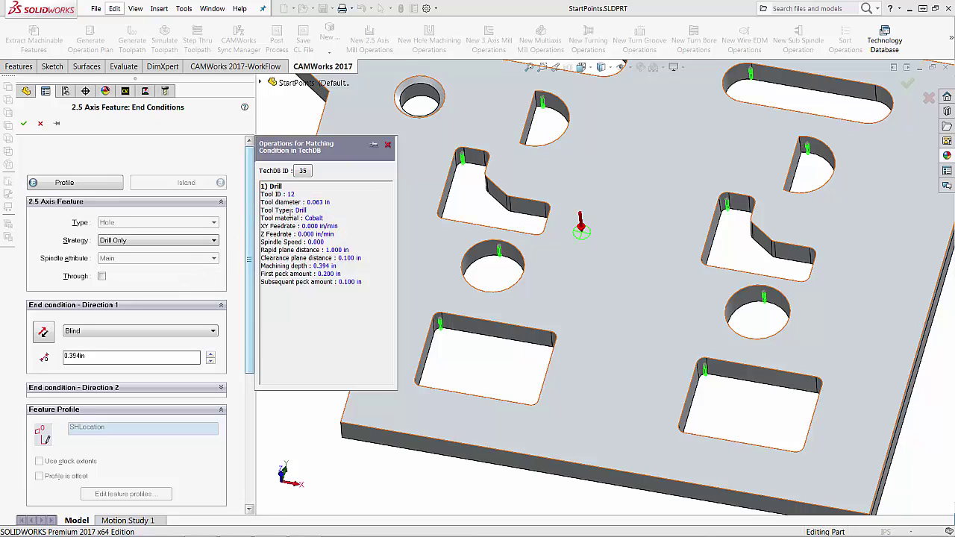
{"action": "left_click_drag", "start_coordinate": [334, 202], "coordinate": [308, 202]}
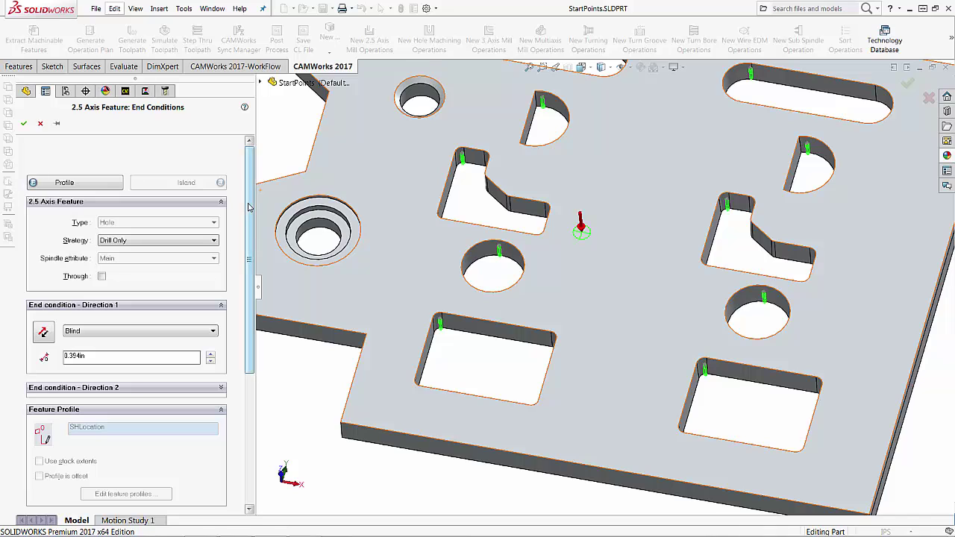
Set the holes' end condition to Upto Face at the plate's underside and create the feature.
{"action": "scroll", "coordinate": [100, 283], "scroll_direction": "down", "scroll_amount": 3}
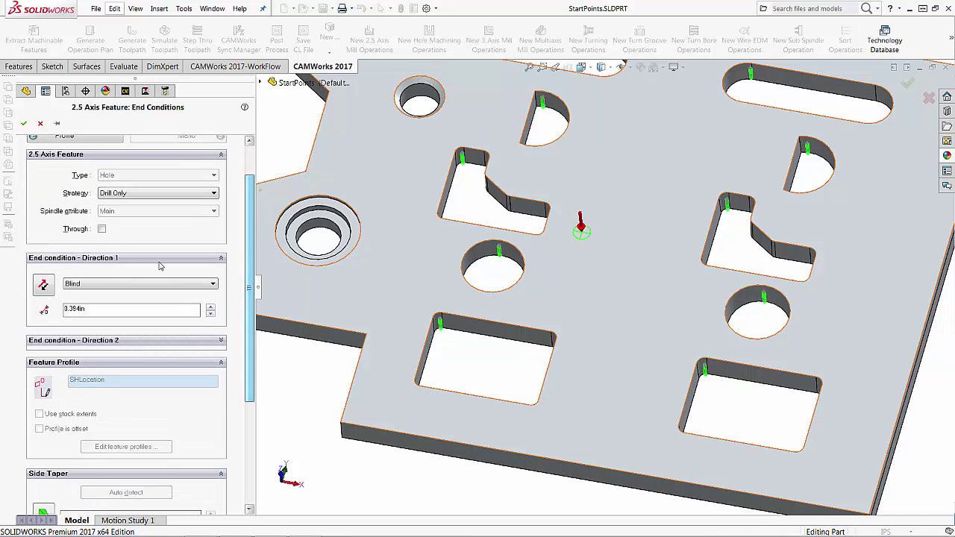
{"action": "middle_click_drag", "start_coordinate": [426, 419], "coordinate": [471, 297]}
{"action": "left_click", "coordinate": [481, 277]}
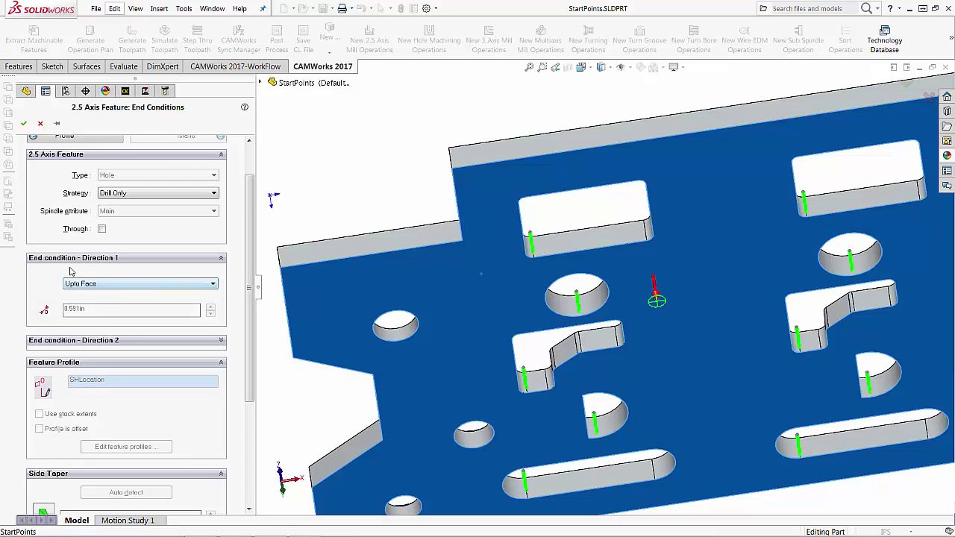
{"action": "scroll", "coordinate": [250, 291], "scroll_direction": "up", "scroll_amount": 2}
{"action": "middle_click_drag", "start_coordinate": [383, 167], "coordinate": [328, 377]}
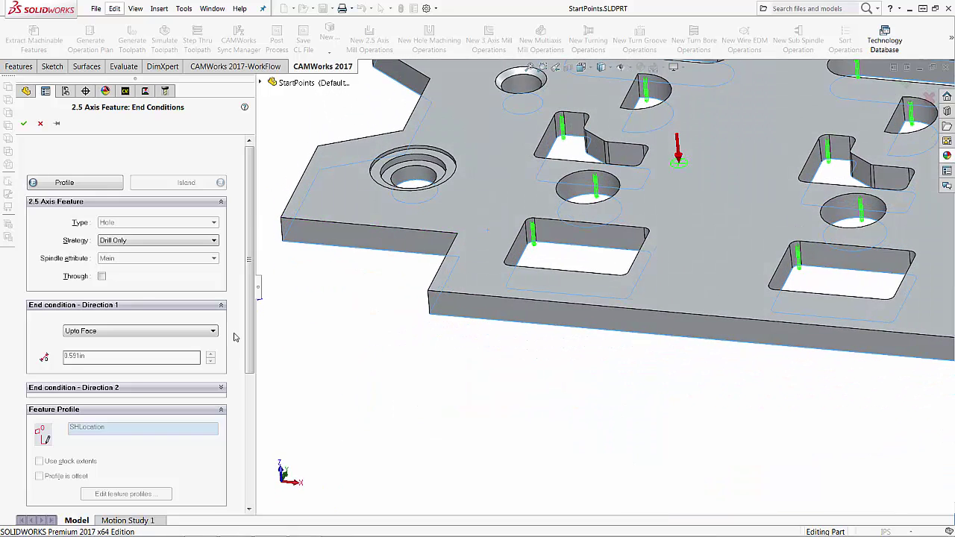
{"action": "left_click", "coordinate": [23, 124]}
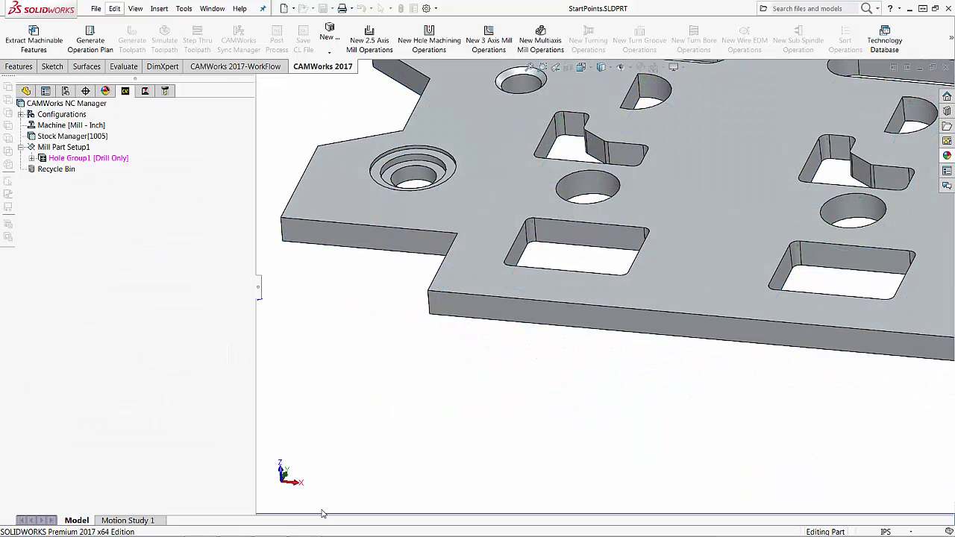
Generate the operation plan for the Drill Only hole group, and generate the toolpath of its drill operation.
{"action": "left_click", "coordinate": [96, 158]}
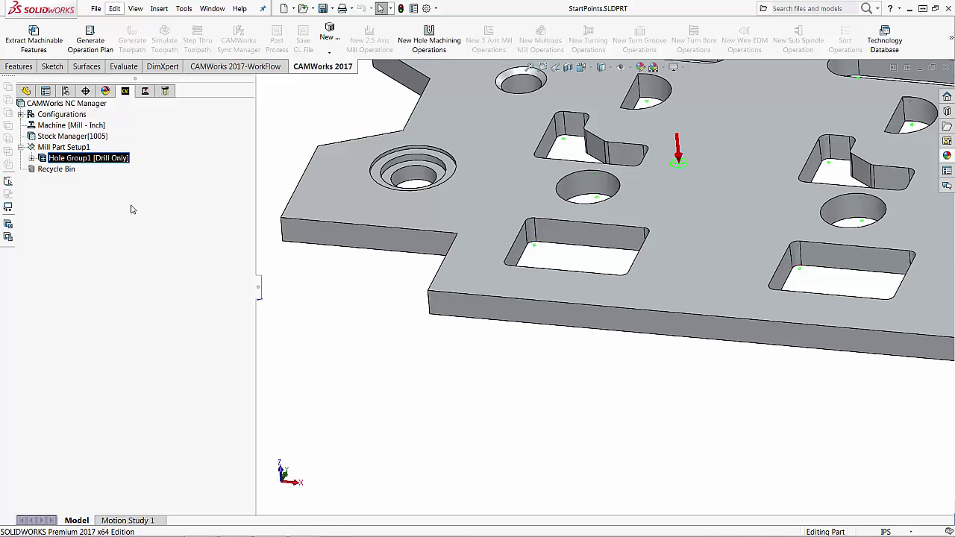
{"action": "left_click", "coordinate": [90, 41]}
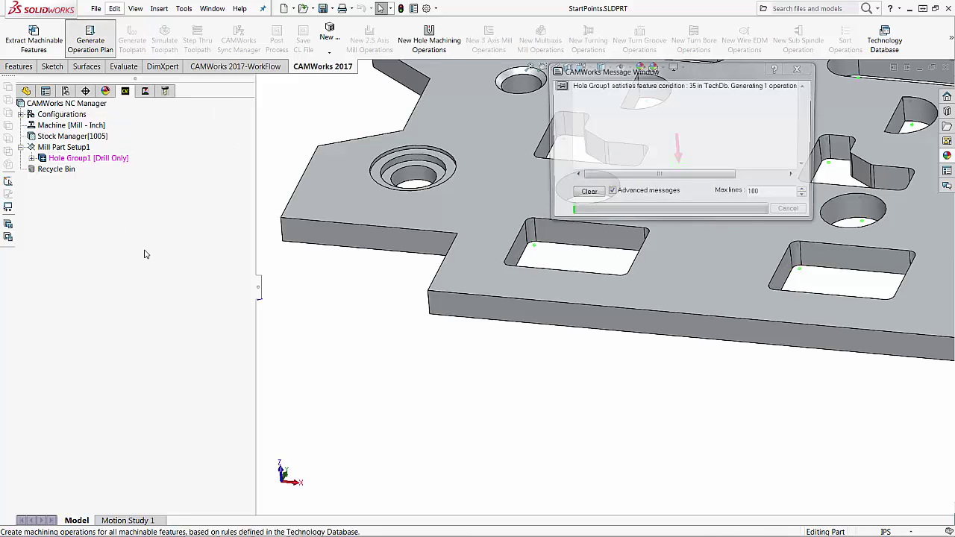
{"action": "left_click", "coordinate": [108, 158]}
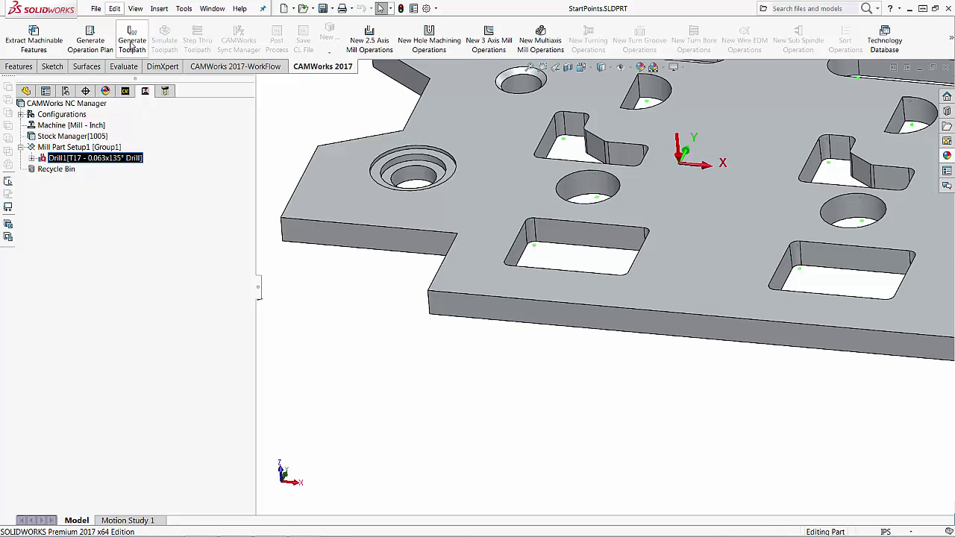
{"action": "left_click", "coordinate": [132, 43]}
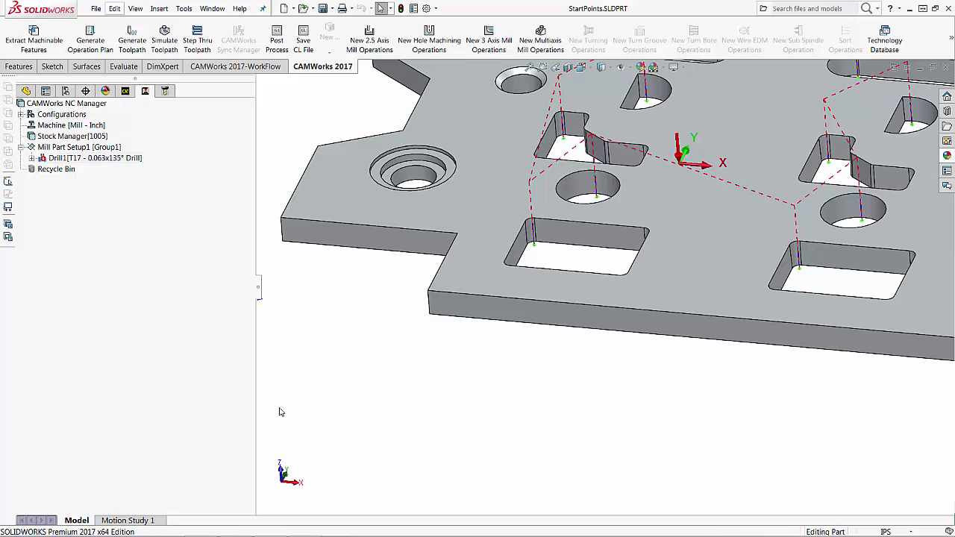
Examine the drill toolpath from above and the corner start point choices in the drill operation's optimization parameters.
{"action": "scroll", "coordinate": [489, 390], "scroll_direction": "up", "scroll_amount": 5}
{"action": "middle_click_drag", "start_coordinate": [666, 233], "coordinate": [658, 343]}
{"action": "middle_click_drag", "start_coordinate": [675, 173], "coordinate": [674, 153]}
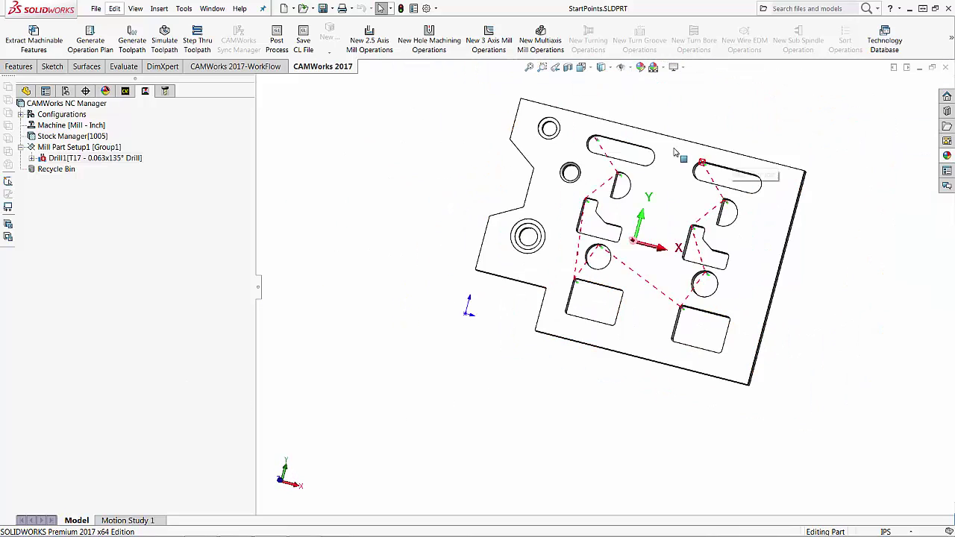
{"action": "scroll", "coordinate": [673, 152], "scroll_direction": "down", "scroll_amount": 3}
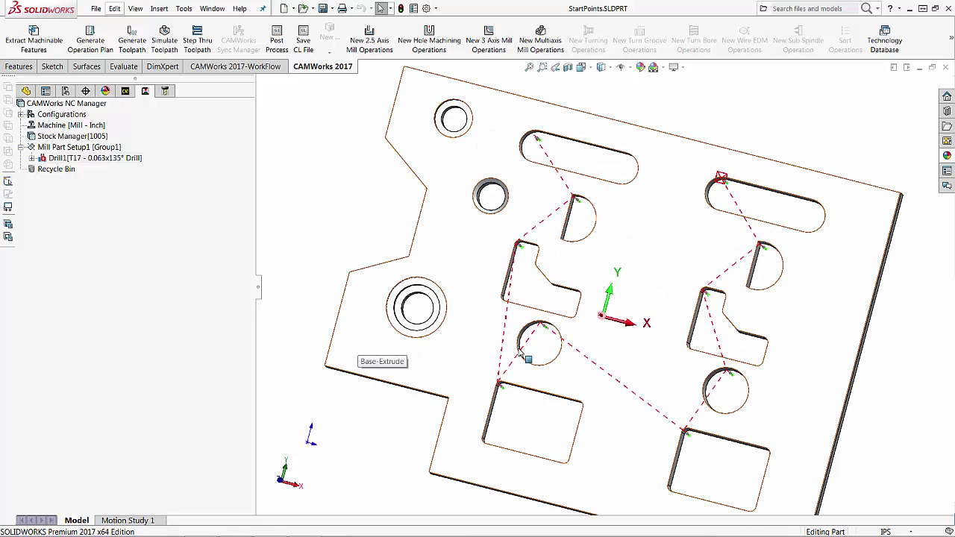
{"action": "right_click", "coordinate": [77, 160]}
{"action": "left_click", "coordinate": [112, 167]}
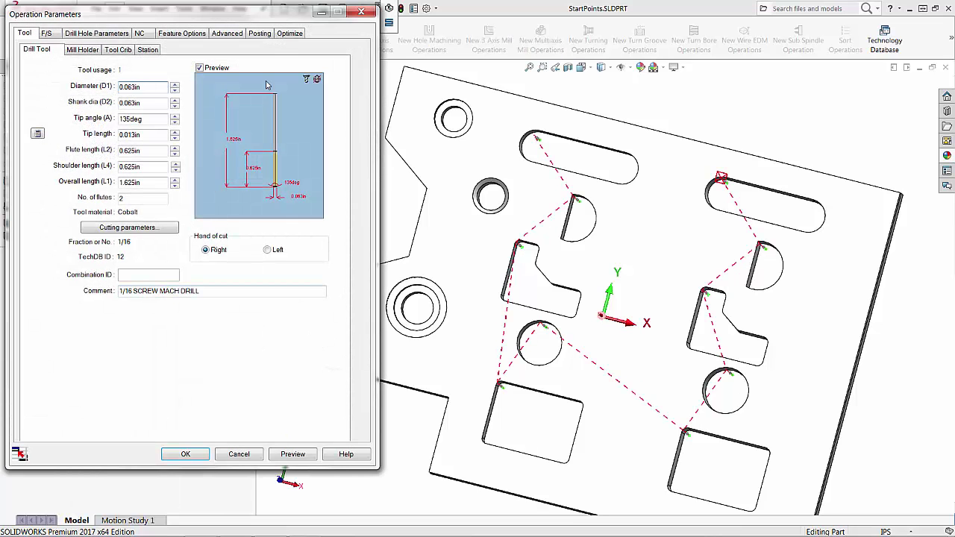
{"action": "left_click", "coordinate": [290, 34]}
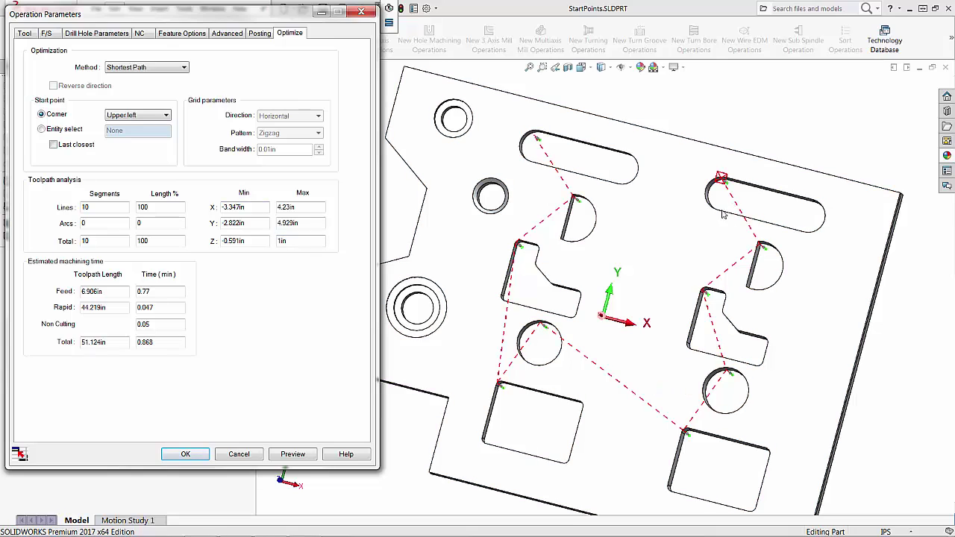
{"action": "left_click", "coordinate": [116, 115]}
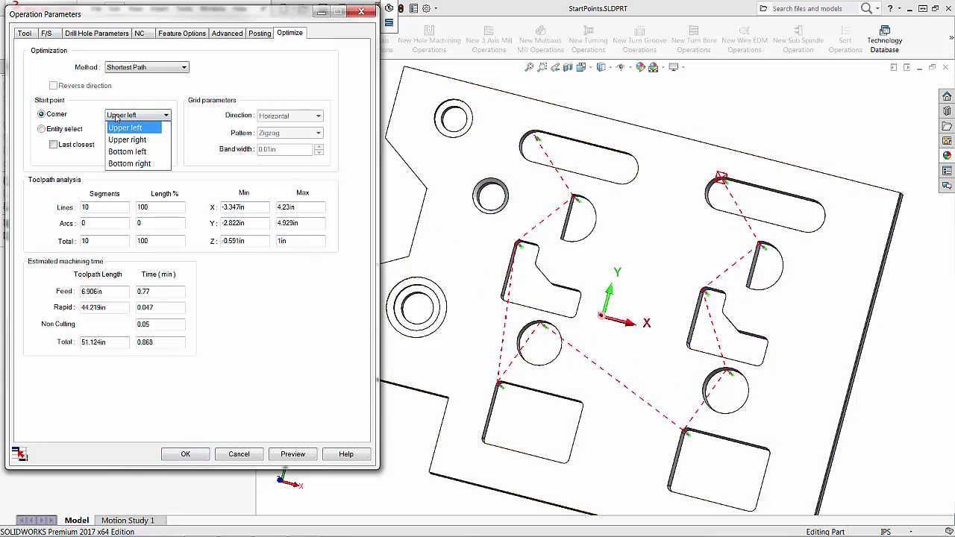
{"action": "left_click", "coordinate": [432, 514]}
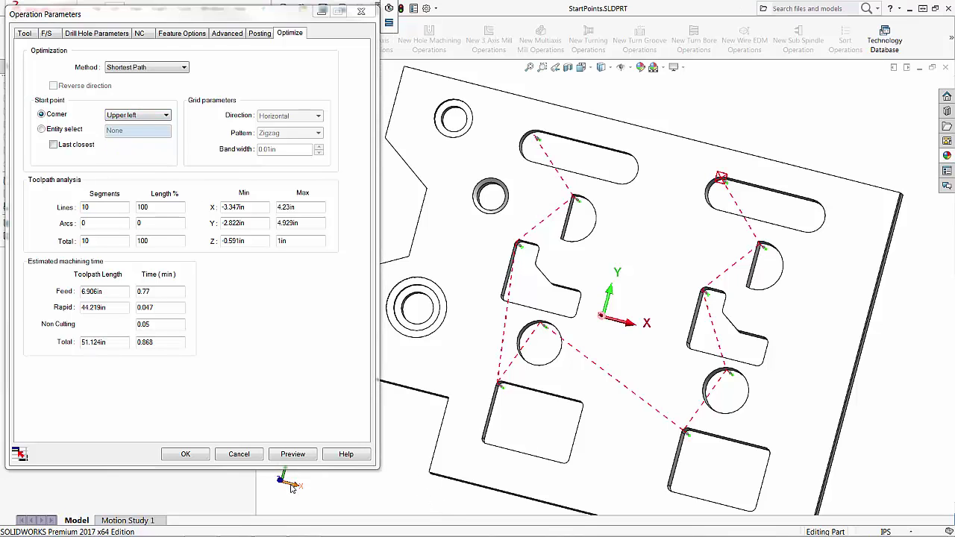
{"action": "left_click", "coordinate": [112, 117]}
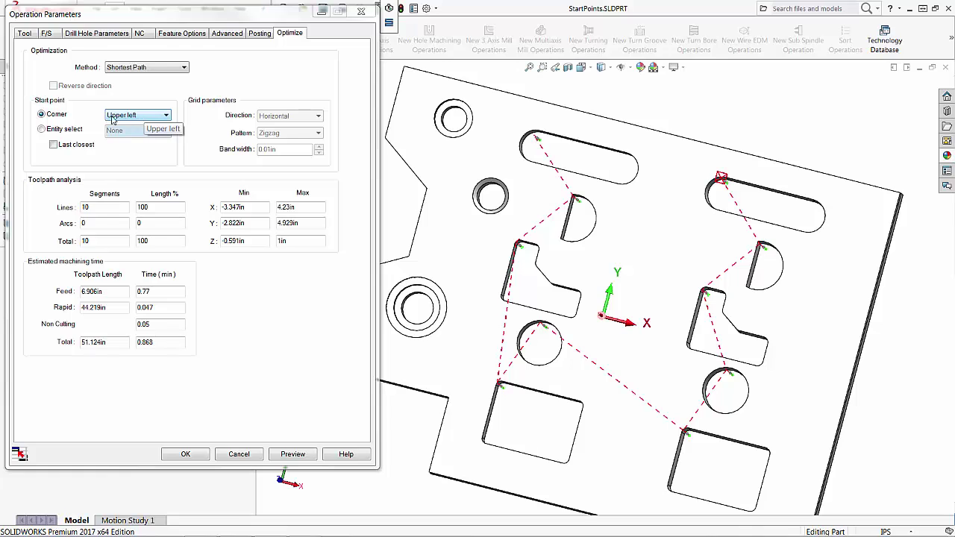
Set the drill toolpath's start point by entity to the SHLocation sketch point in the left-hand obround slot, preview it and accept the parameters.
{"action": "left_click", "coordinate": [73, 131]}
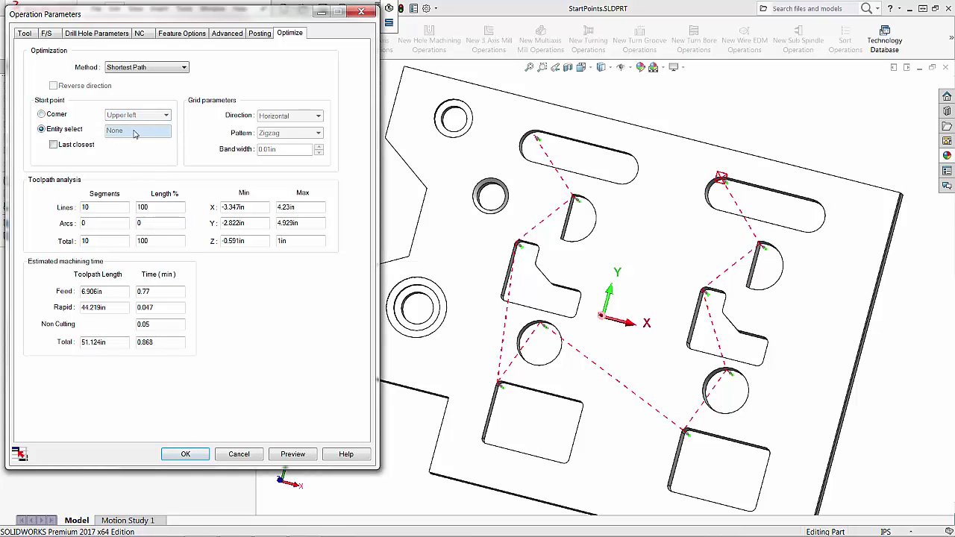
{"action": "left_click", "coordinate": [537, 142]}
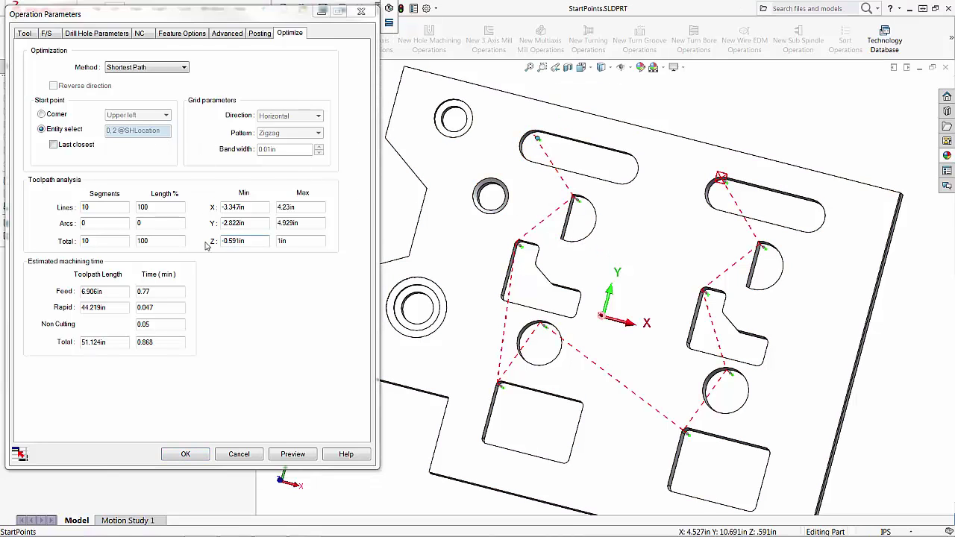
{"action": "left_click", "coordinate": [291, 455]}
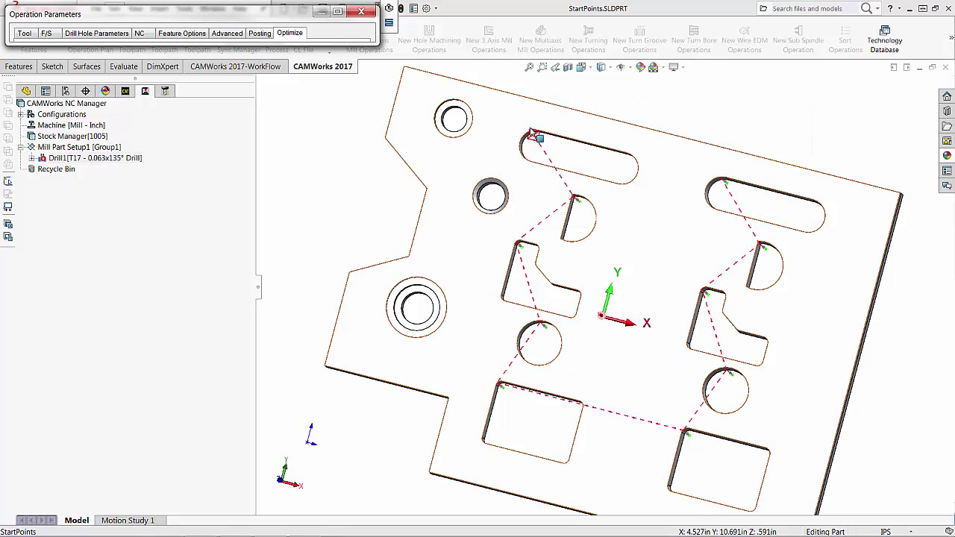
{"action": "left_click", "coordinate": [328, 15]}
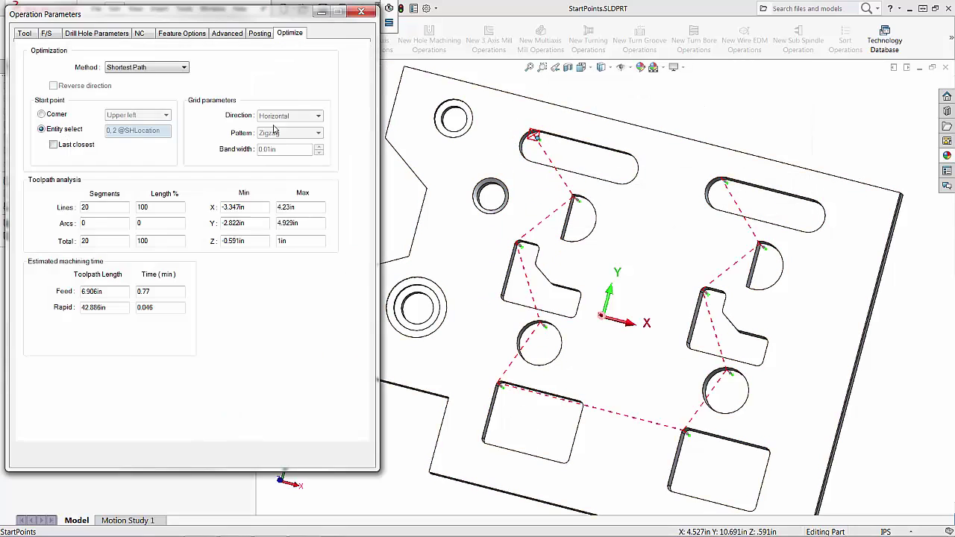
{"action": "left_click", "coordinate": [195, 456]}
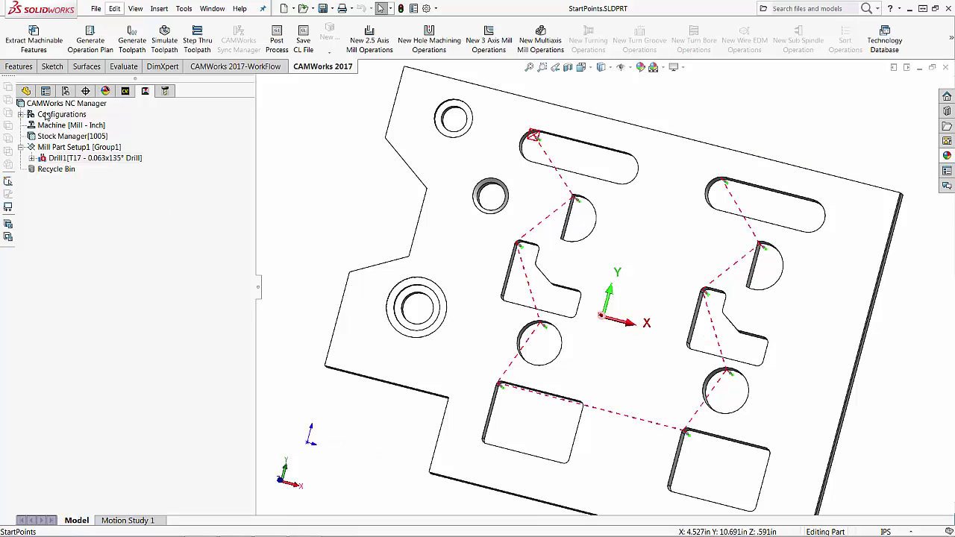
Create a new CAMWorks configuration from the feature tree.
{"action": "left_click", "coordinate": [127, 91]}
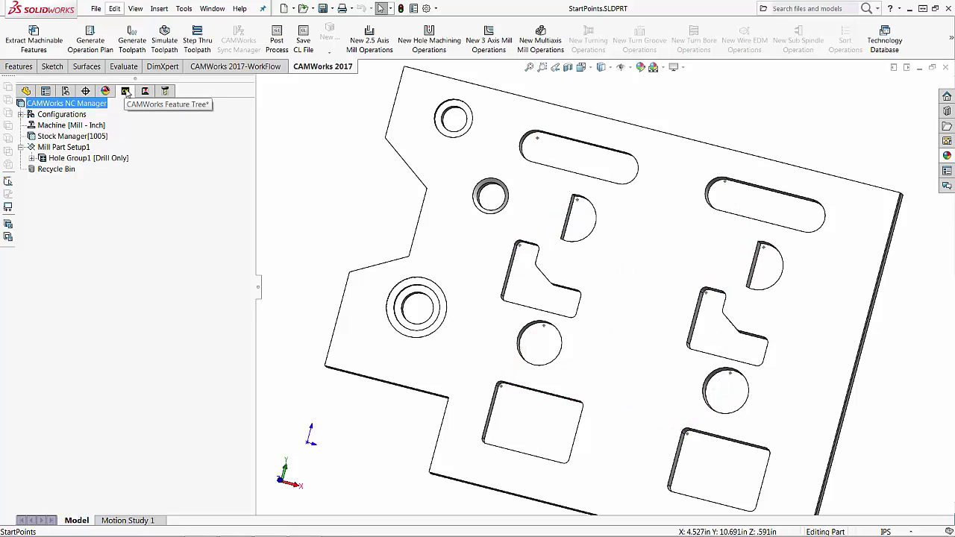
{"action": "left_click", "coordinate": [54, 116]}
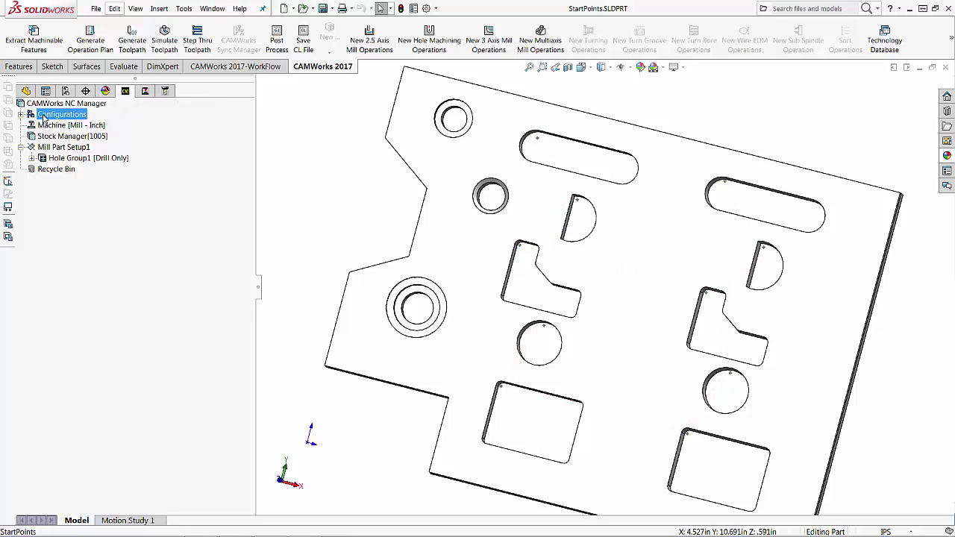
{"action": "right_click", "coordinate": [66, 118]}
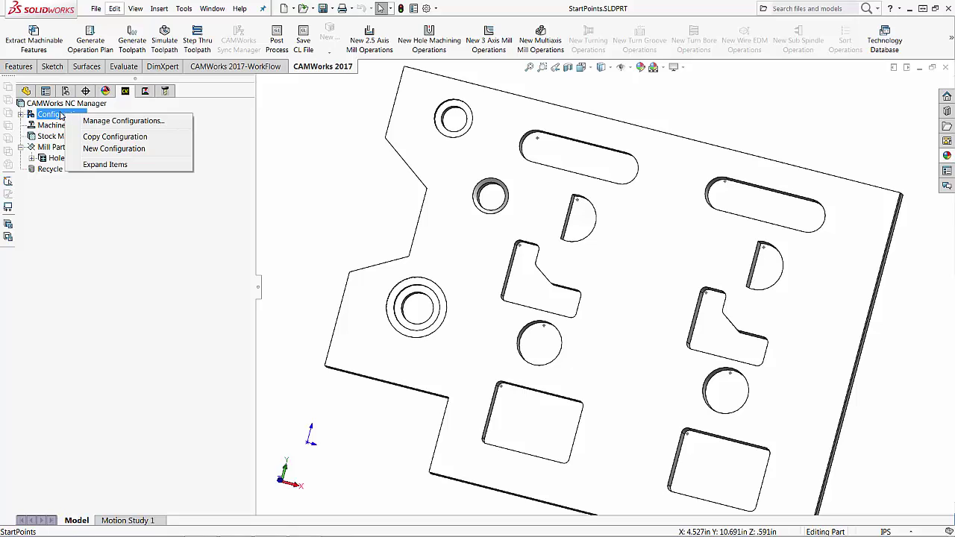
{"action": "left_click", "coordinate": [110, 150]}
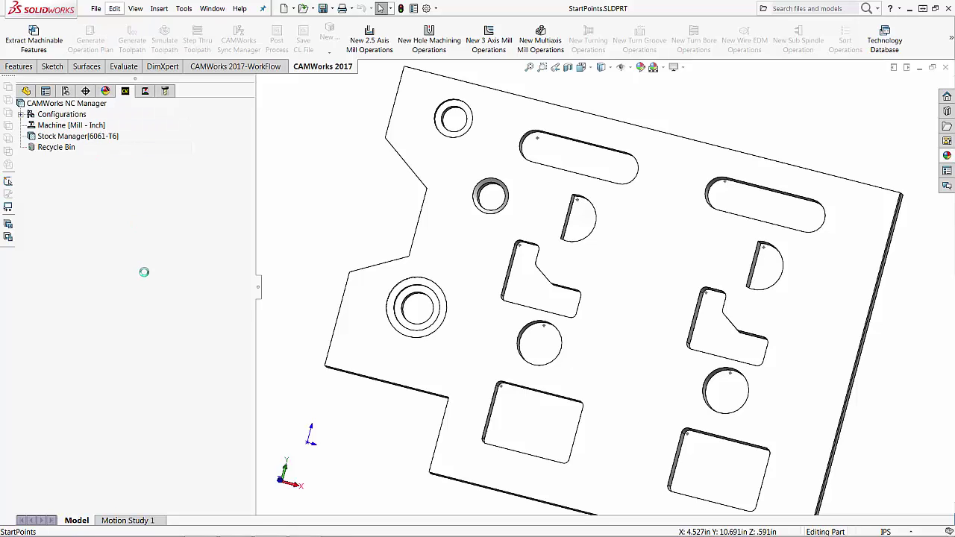
Rename the new CAMWorks configuration as Wire.
{"action": "left_click", "coordinate": [21, 114]}
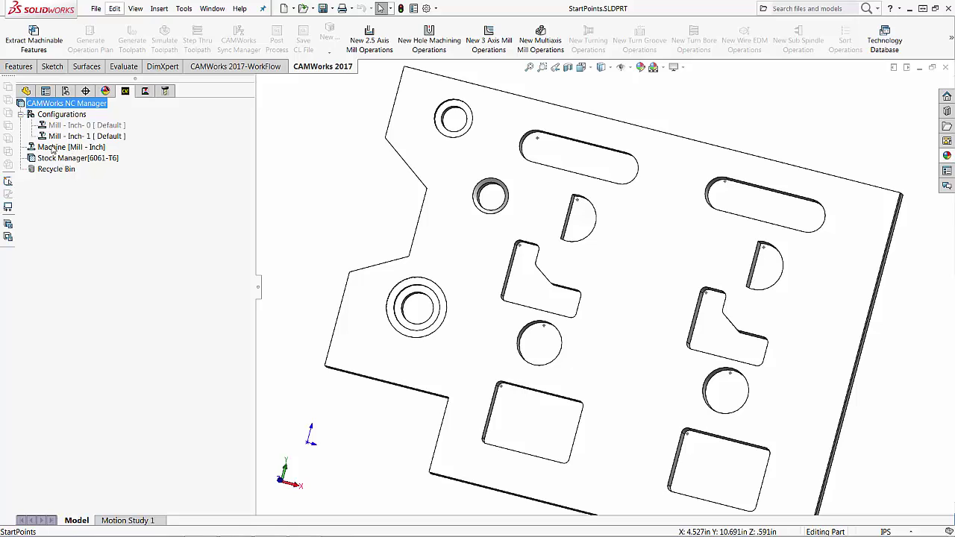
{"action": "left_click", "coordinate": [88, 138]}
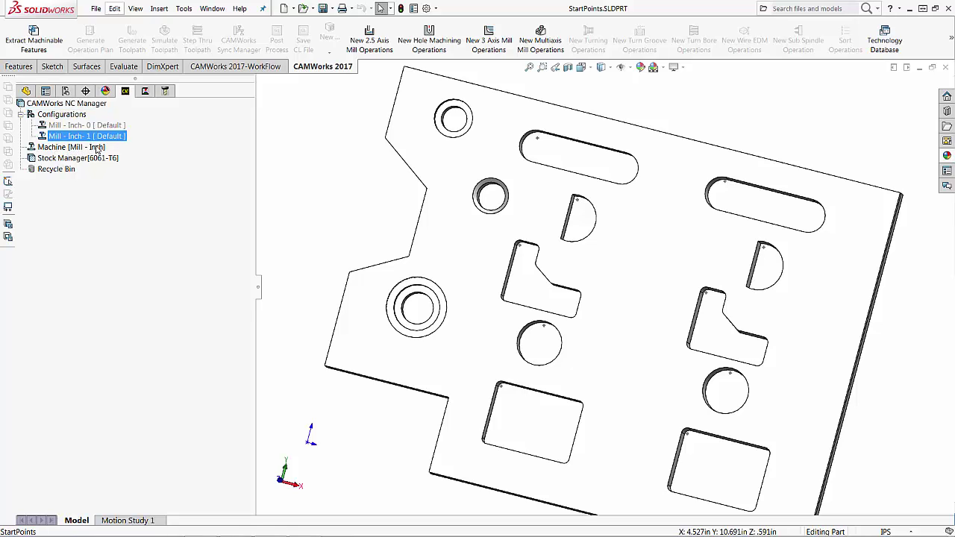
{"action": "left_click", "coordinate": [92, 139]}
{"action": "type", "text": "Wire"}
{"action": "key", "text": "Return"}
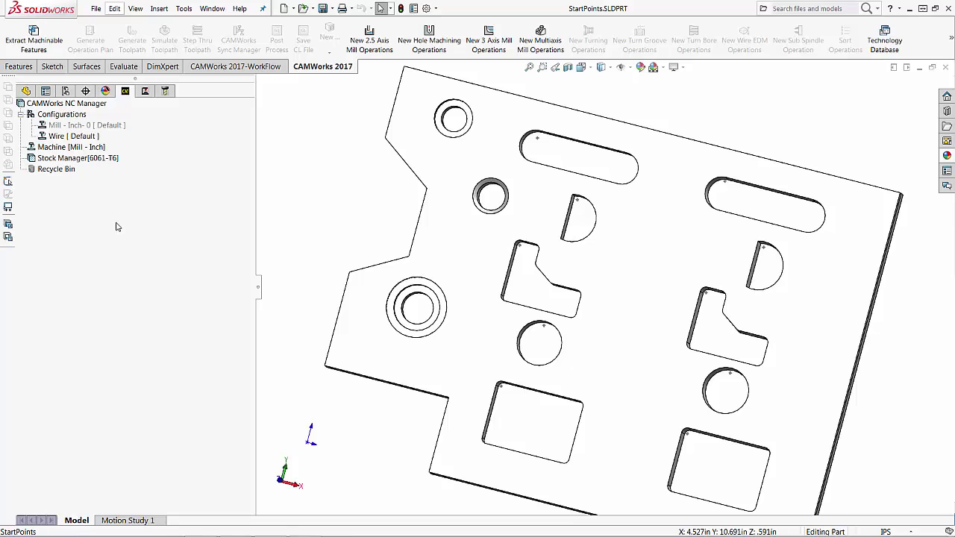
Change the Wire configuration's machine to Wire EDM - inch.
{"action": "right_click", "coordinate": [67, 150]}
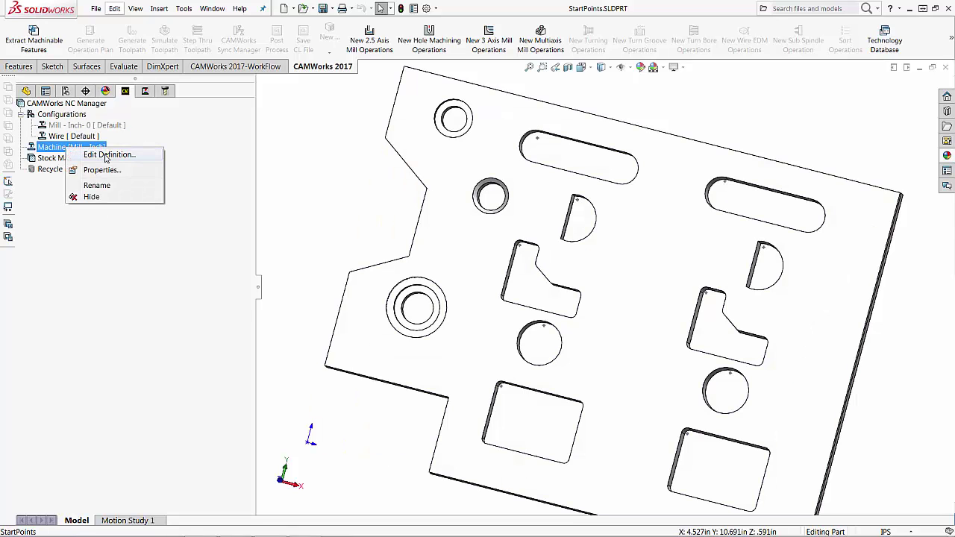
{"action": "left_click", "coordinate": [88, 156]}
{"action": "left_click", "coordinate": [135, 200]}
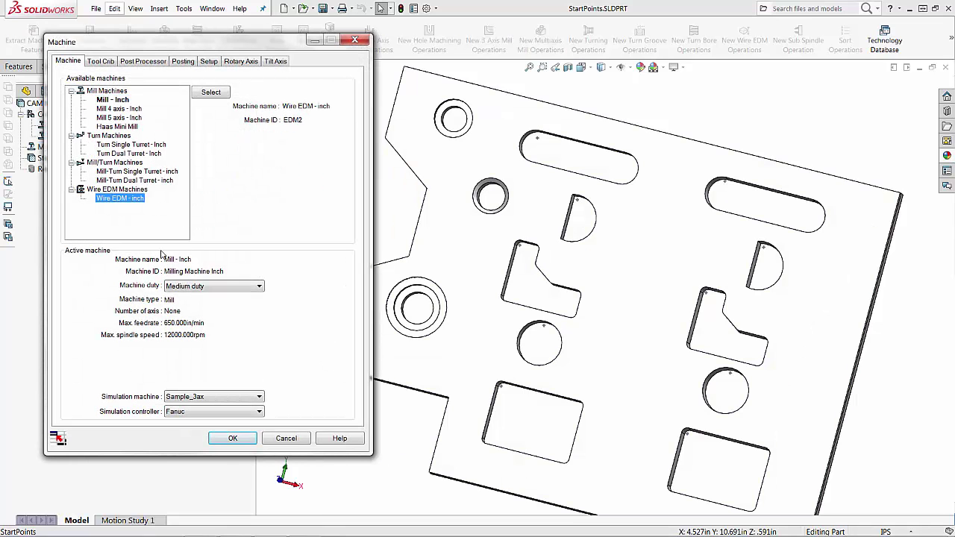
{"action": "left_click", "coordinate": [211, 92]}
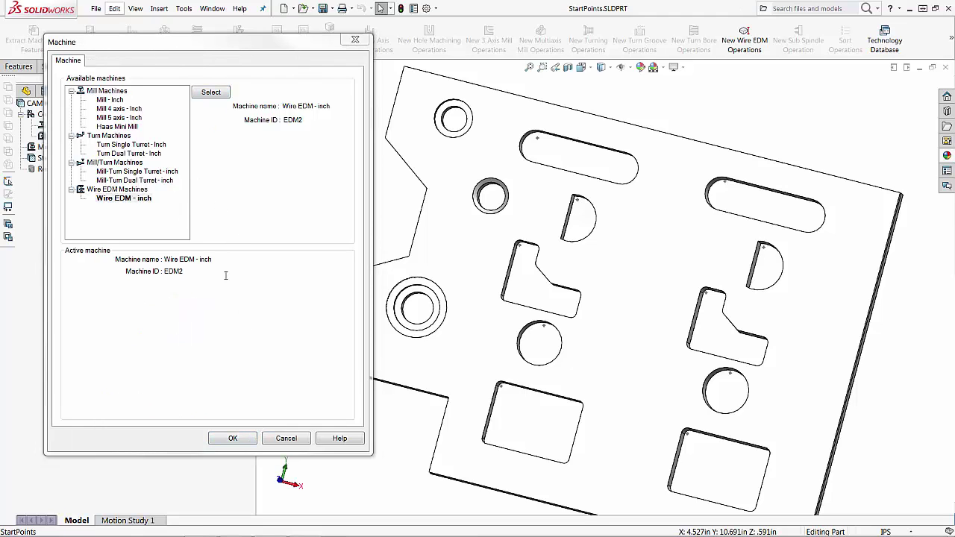
{"action": "left_click", "coordinate": [216, 440]}
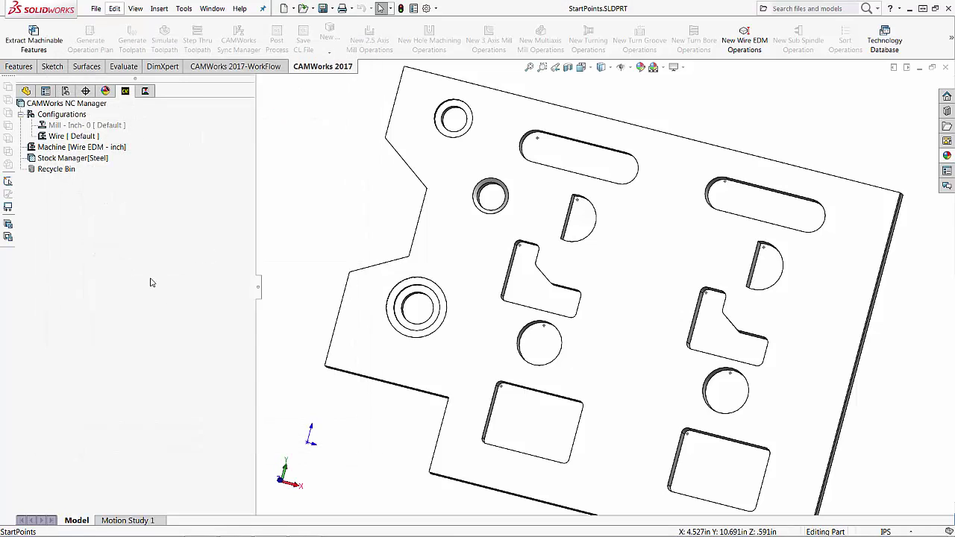
Review the wire EDM machine's make and model selection, and highlight the stock on the part.
{"action": "right_click", "coordinate": [102, 149]}
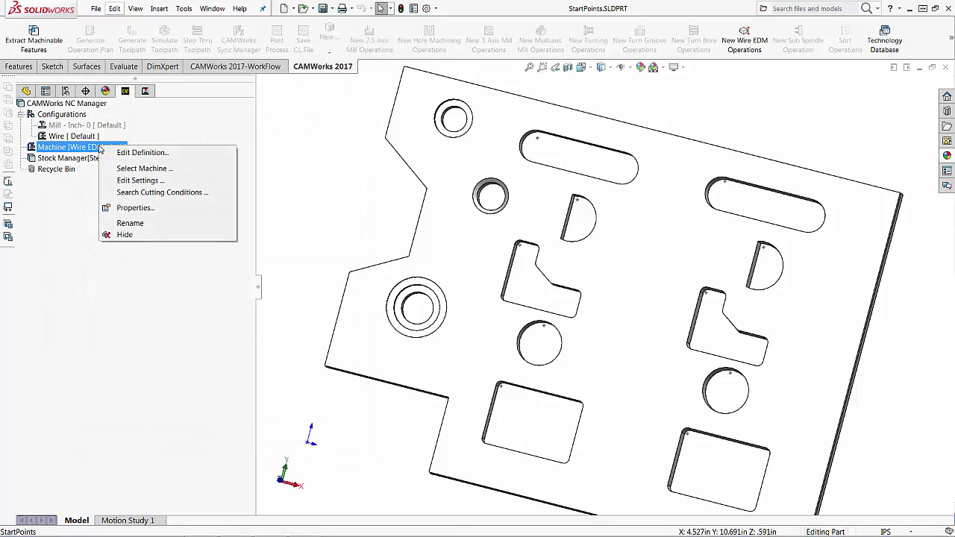
{"action": "left_click", "coordinate": [144, 168]}
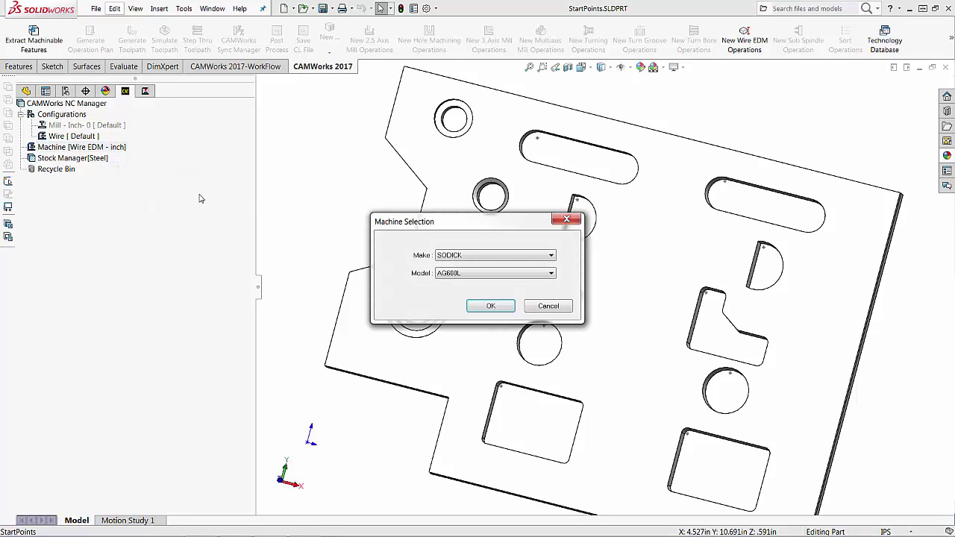
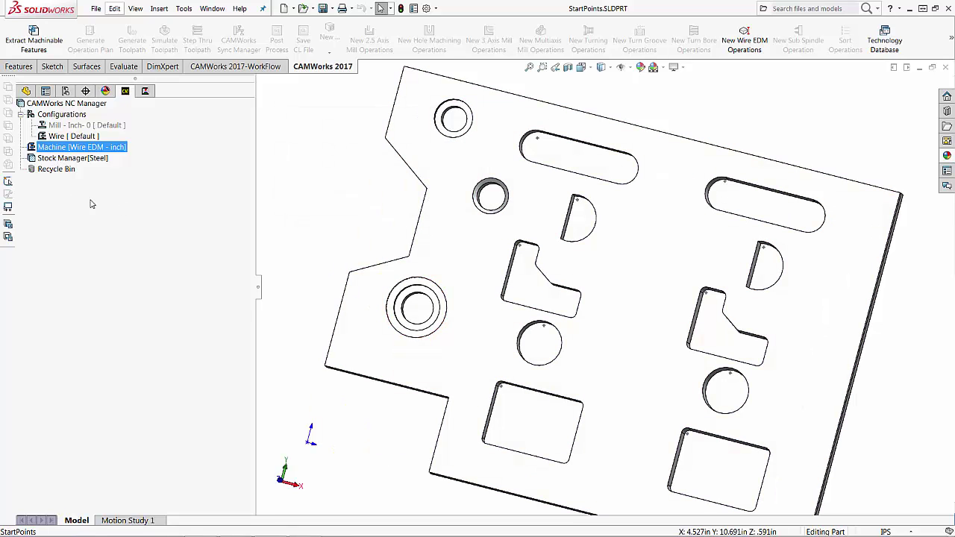
{"action": "left_click", "coordinate": [75, 159]}
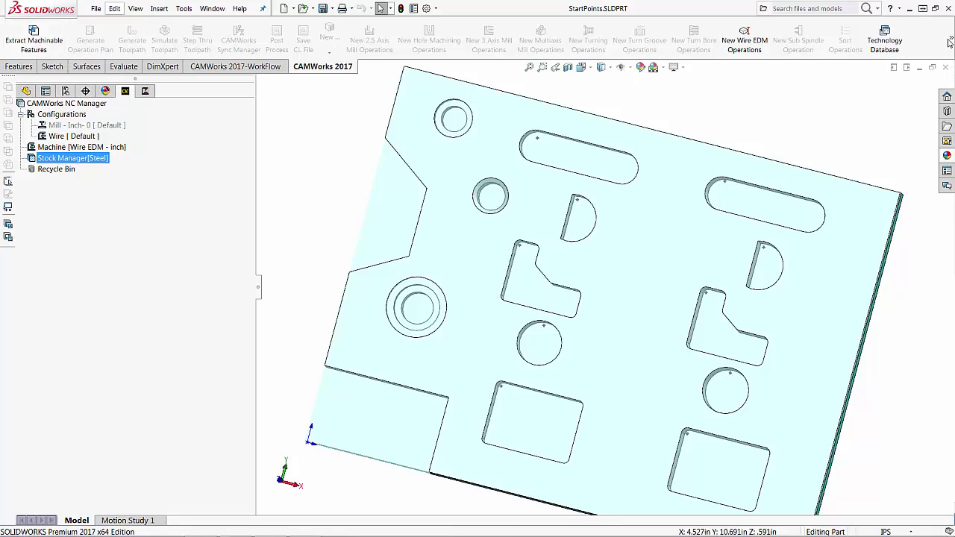
Check the feature types recognized in the EDM feature options, accept the options and extract the machinable features.
{"action": "mouse_move", "coordinate": [950, 43]}
{"action": "left_click", "coordinate": [904, 87]}
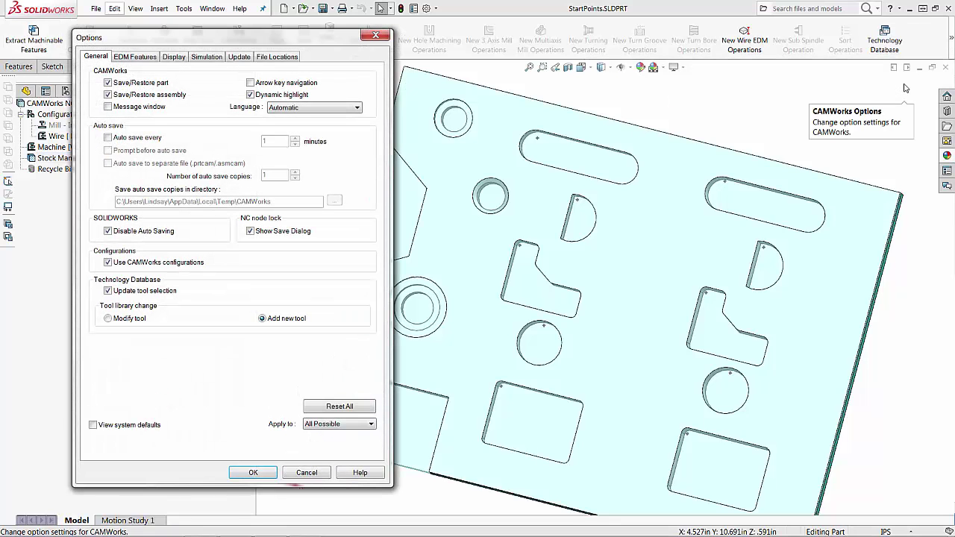
{"action": "left_click", "coordinate": [146, 58]}
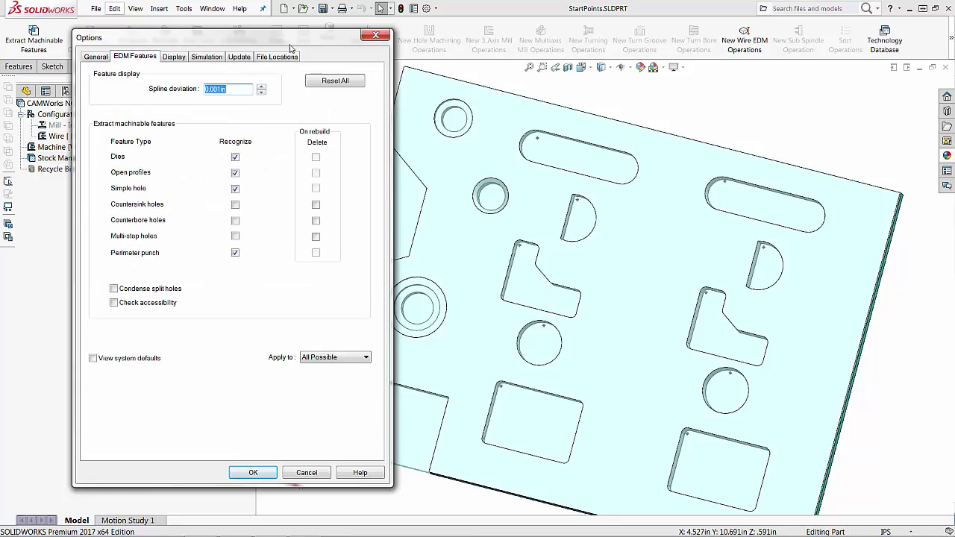
{"action": "left_click_drag", "start_coordinate": [286, 37], "coordinate": [259, 32]}
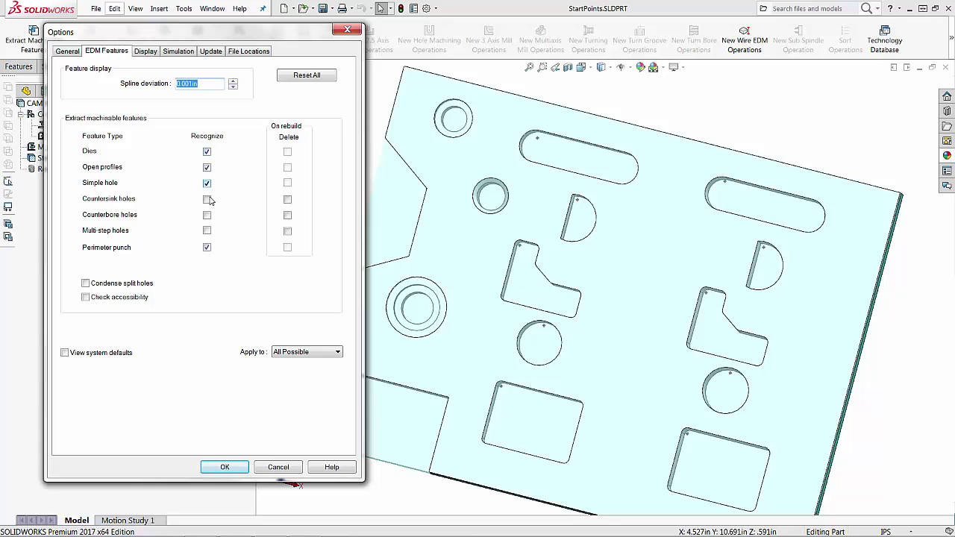
{"action": "left_click", "coordinate": [224, 468]}
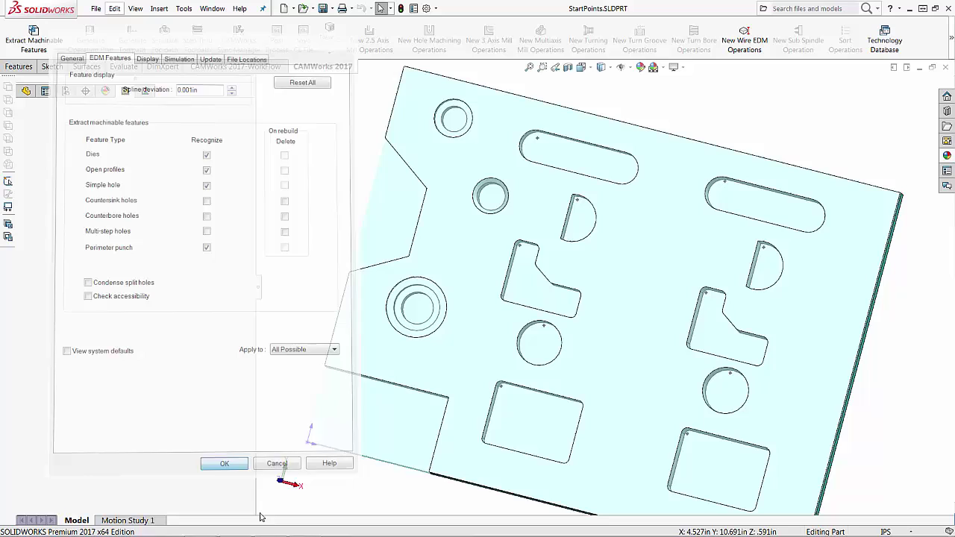
{"action": "left_click", "coordinate": [34, 47]}
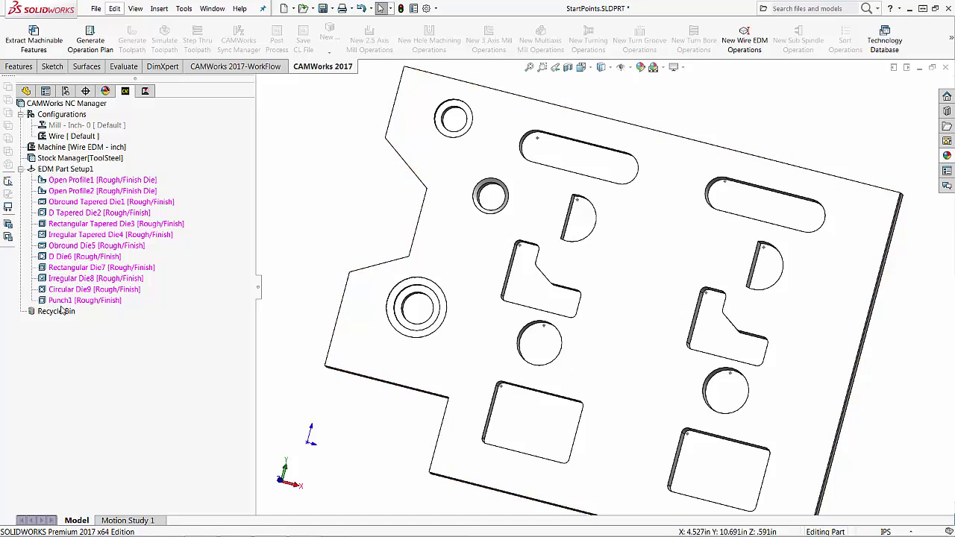
Delete the Punch1 feature from the EDM part setup and collapse the recycle bin.
{"action": "left_click", "coordinate": [83, 301]}
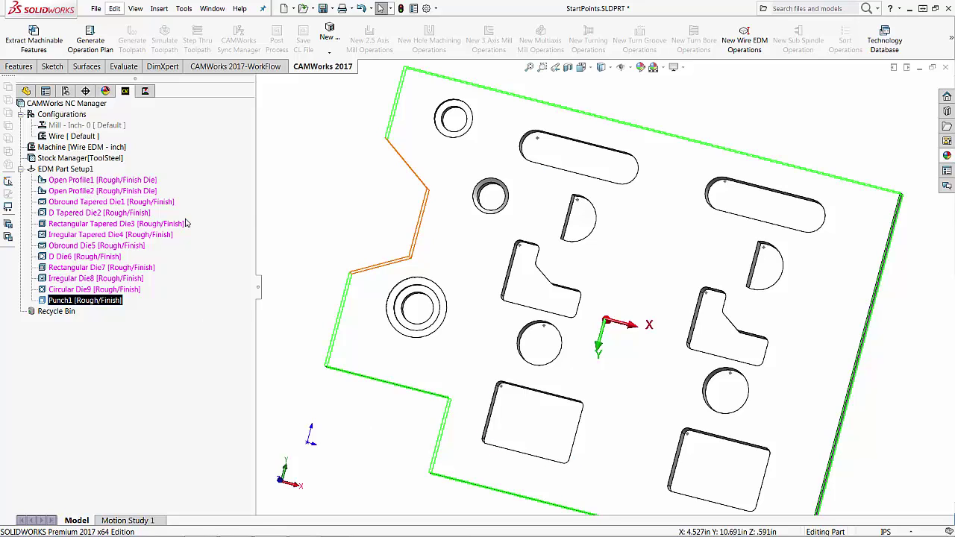
{"action": "right_click", "coordinate": [69, 300]}
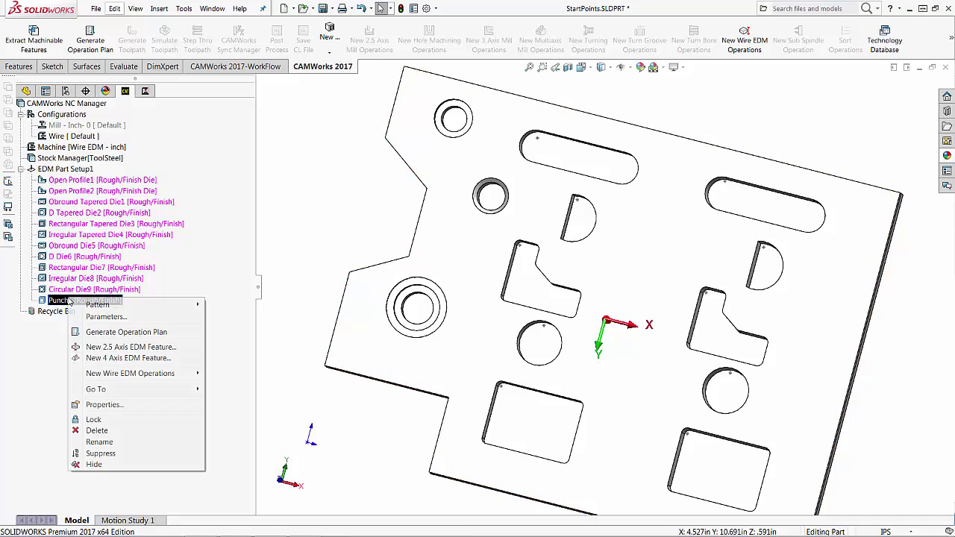
{"action": "left_click", "coordinate": [107, 432]}
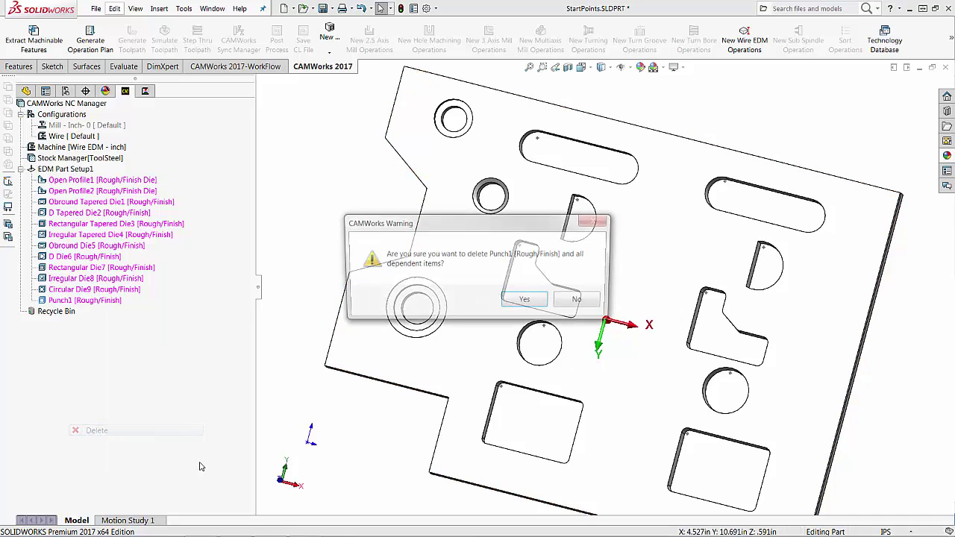
{"action": "left_click", "coordinate": [527, 301]}
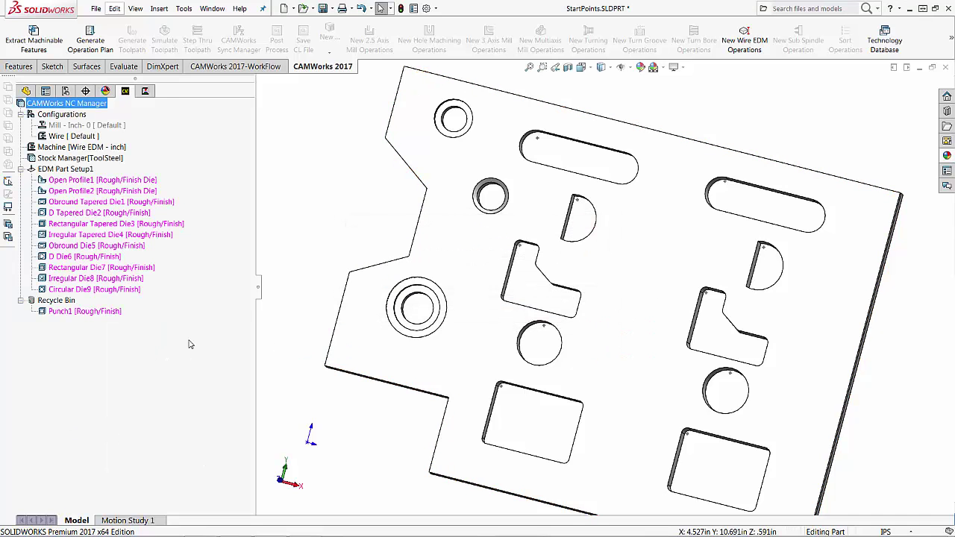
{"action": "left_click", "coordinate": [20, 302]}
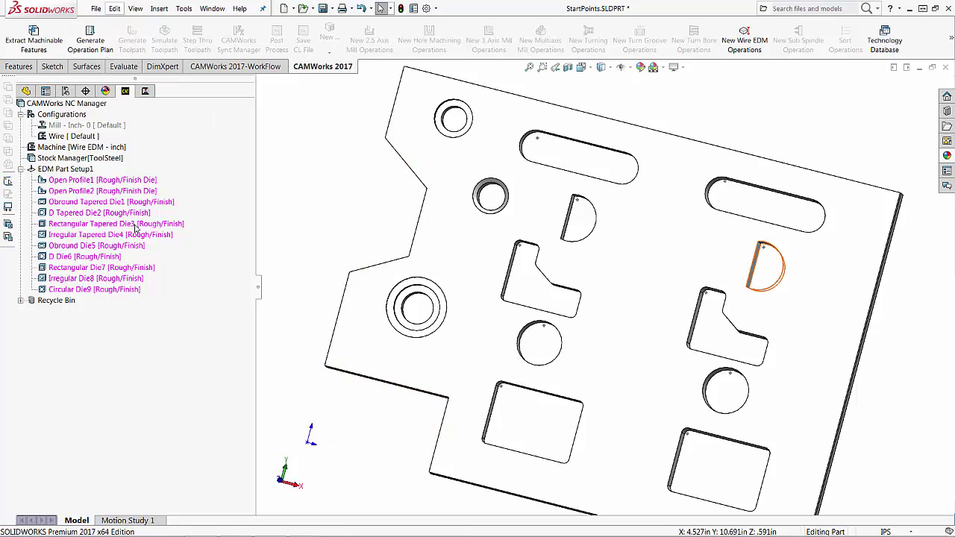
Check the feature parameters and available machining strategies of Open Profile1, leaving them as they are.
{"action": "right_click", "coordinate": [141, 183]}
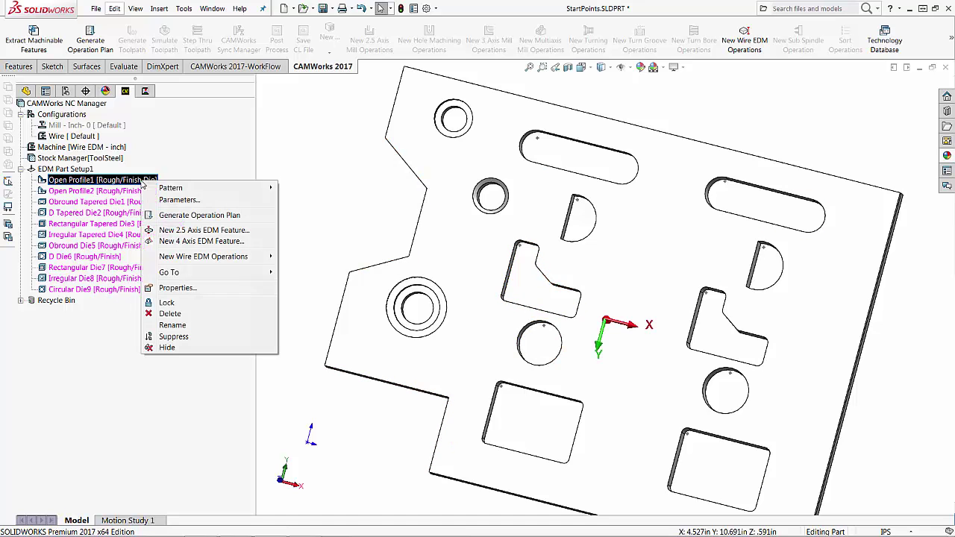
{"action": "left_click", "coordinate": [194, 201]}
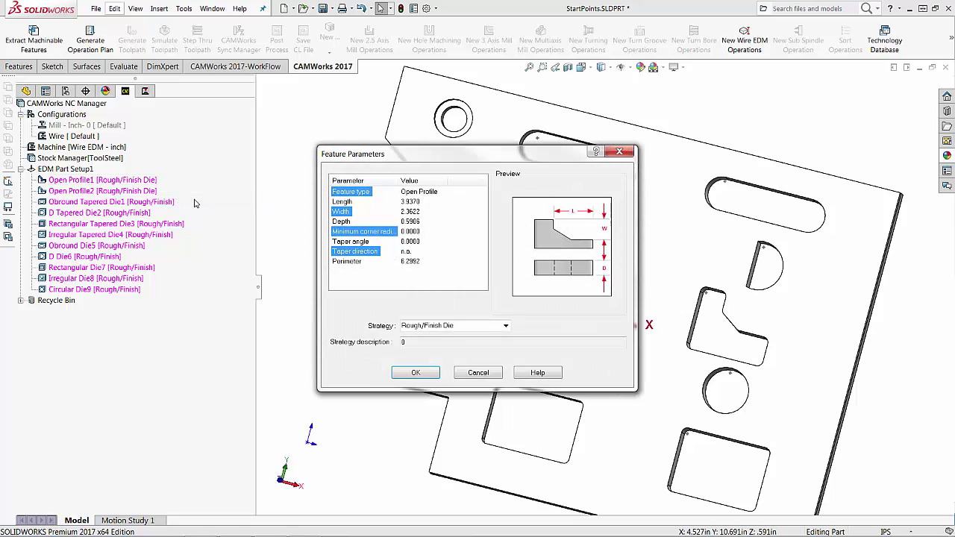
{"action": "left_click", "coordinate": [507, 326]}
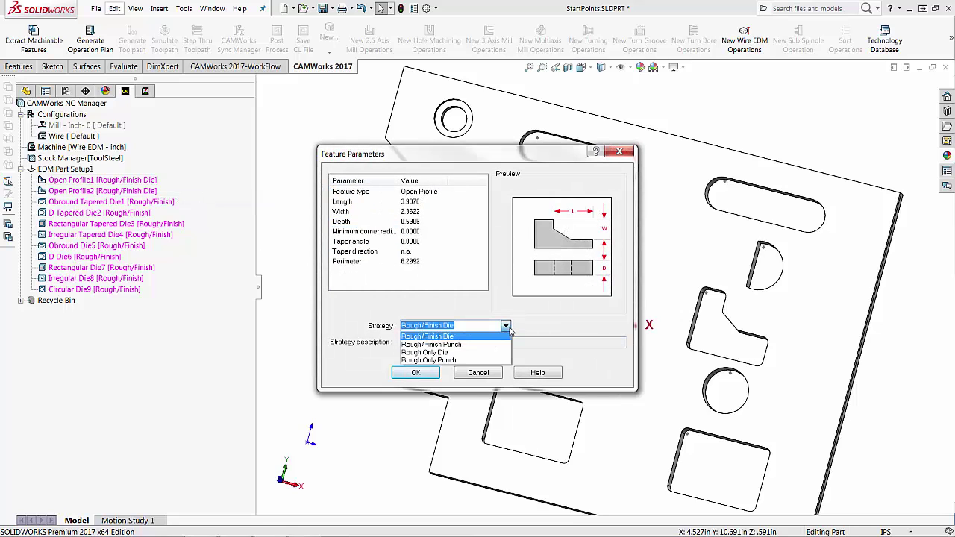
{"action": "left_click", "coordinate": [507, 329]}
{"action": "left_click", "coordinate": [488, 373]}
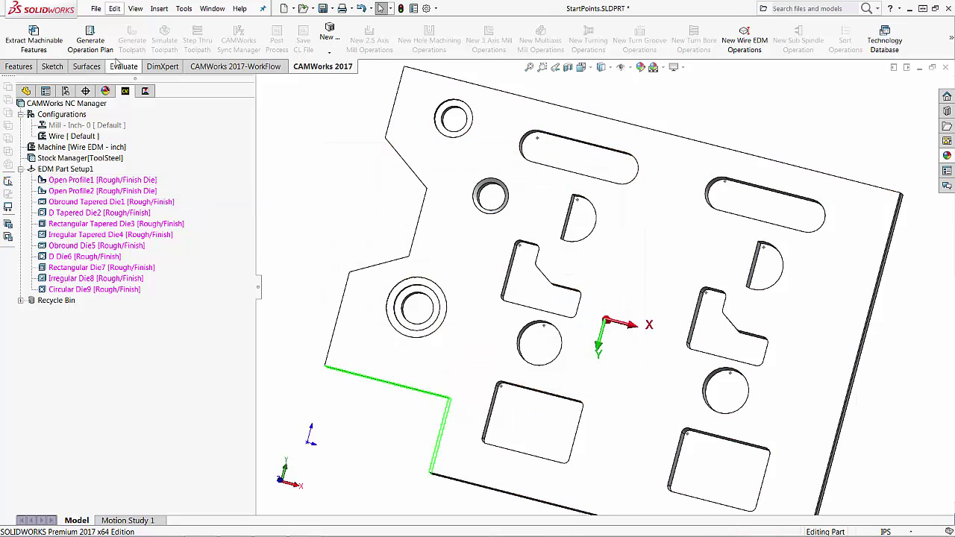
Generate the operation plan for the EDM features and generate the toolpaths of all its contour operations.
{"action": "left_click", "coordinate": [91, 43]}
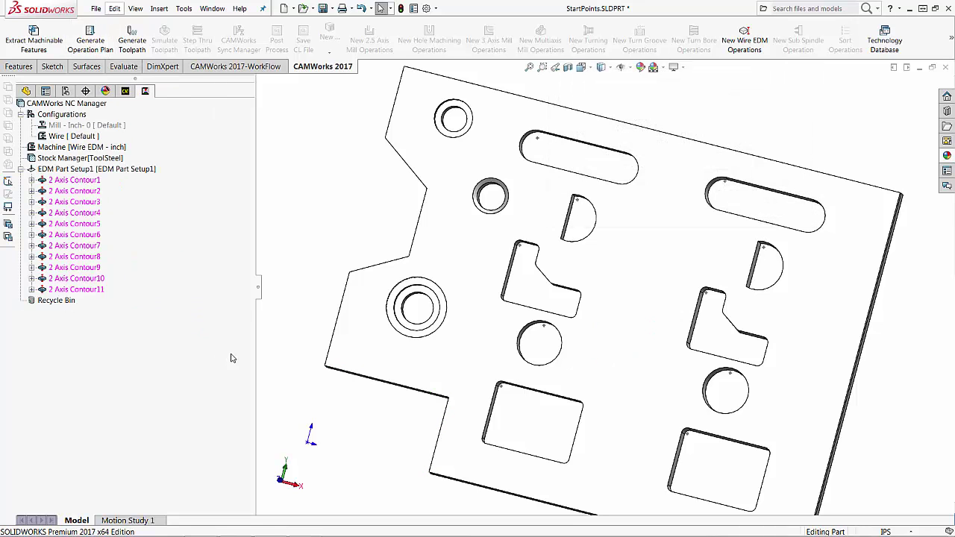
{"action": "left_click", "coordinate": [133, 38]}
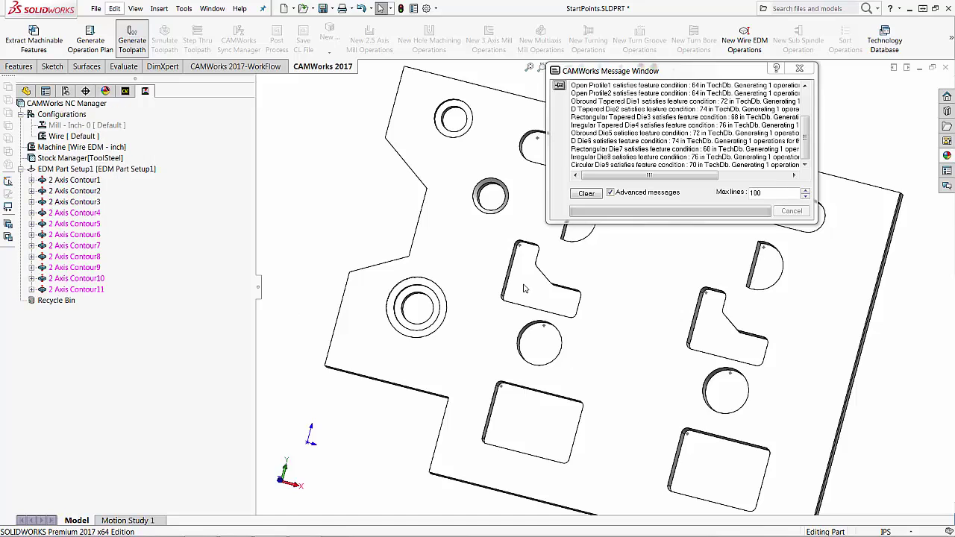
Inspect the generated toolpaths of 2 Axis Contour1 through 2 Axis Contour6 on the plate, checking where each cut starts.
{"action": "left_click", "coordinate": [81, 181]}
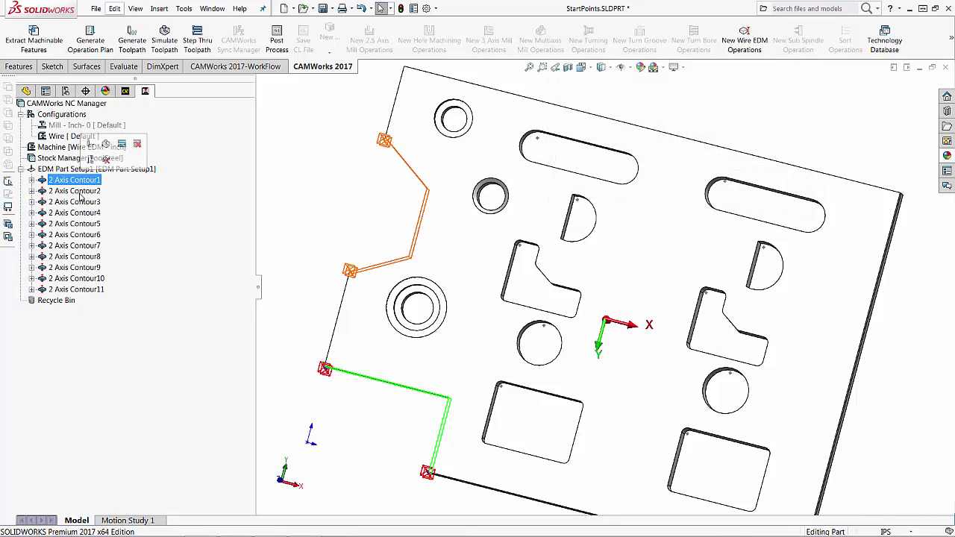
{"action": "left_click", "coordinate": [80, 192]}
{"action": "left_click", "coordinate": [78, 207]}
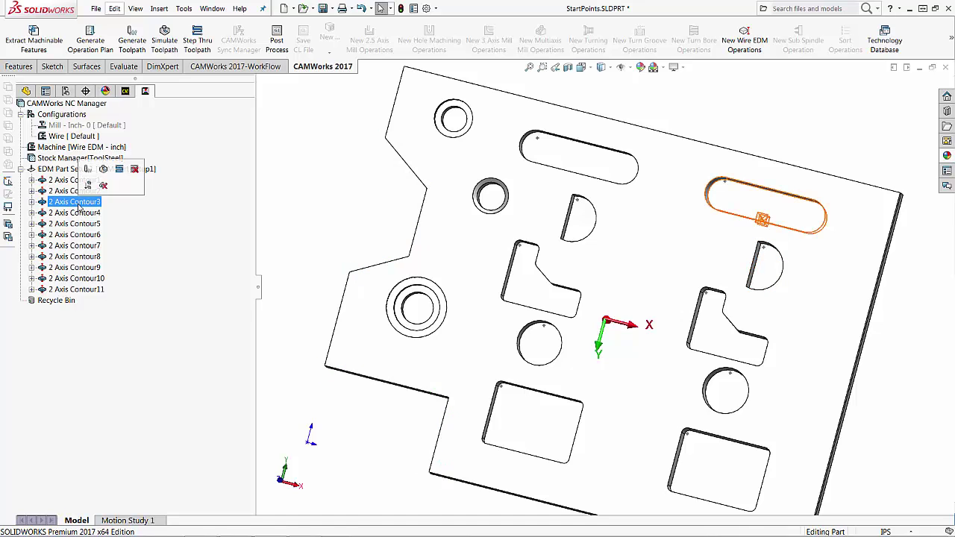
{"action": "left_click", "coordinate": [78, 213]}
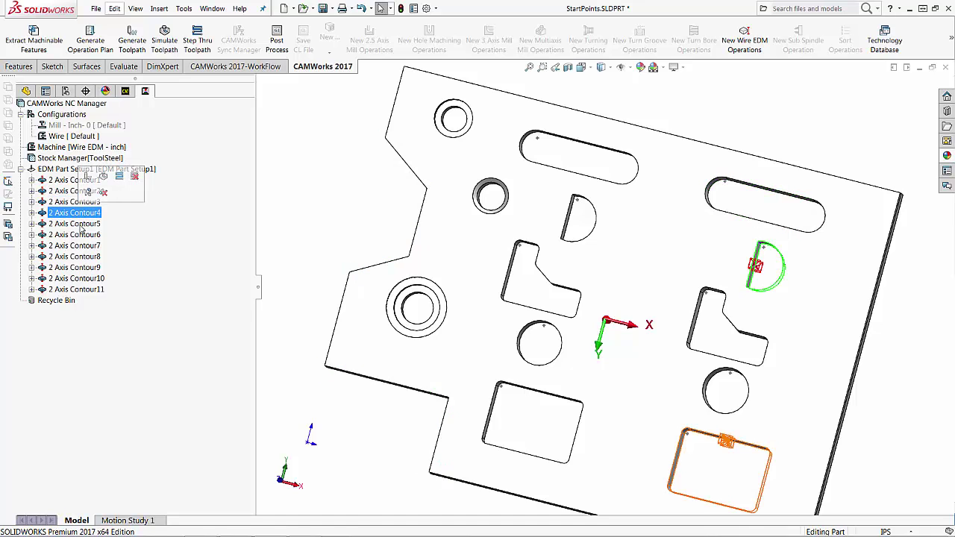
{"action": "left_click", "coordinate": [82, 225]}
{"action": "left_click", "coordinate": [83, 236]}
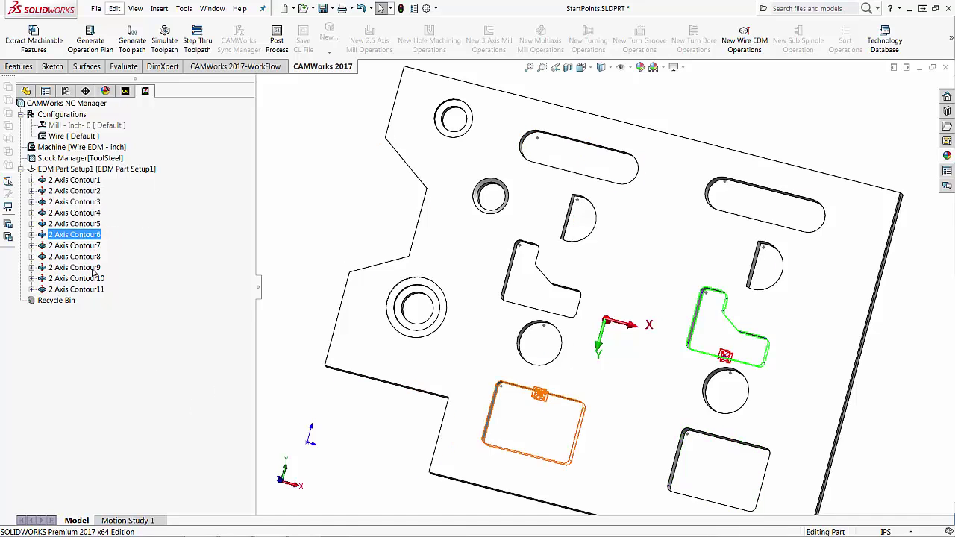
{"action": "left_click", "coordinate": [298, 179]}
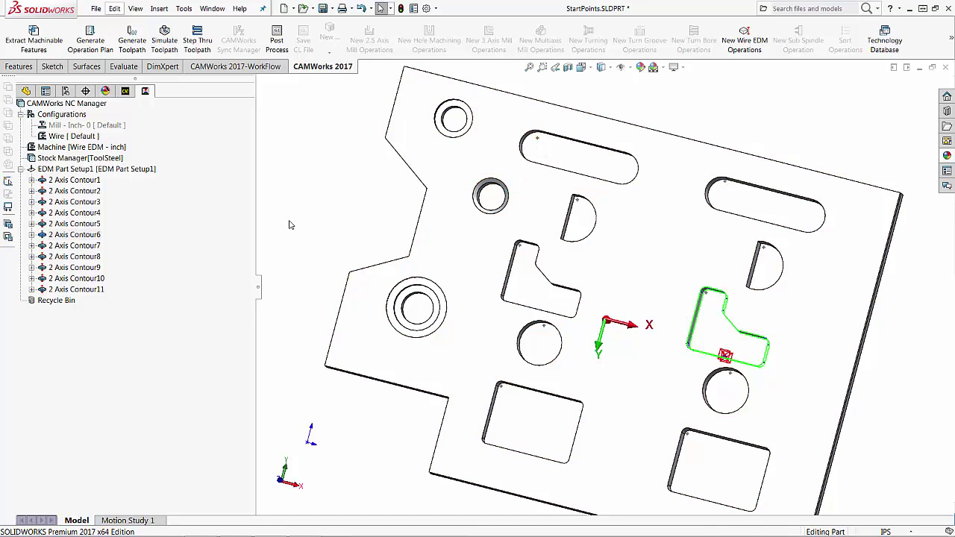
Edit the definition of 2 Axis Contour3 for the obround opening and set its lead-in type to Select Point.
{"action": "left_click", "coordinate": [75, 202]}
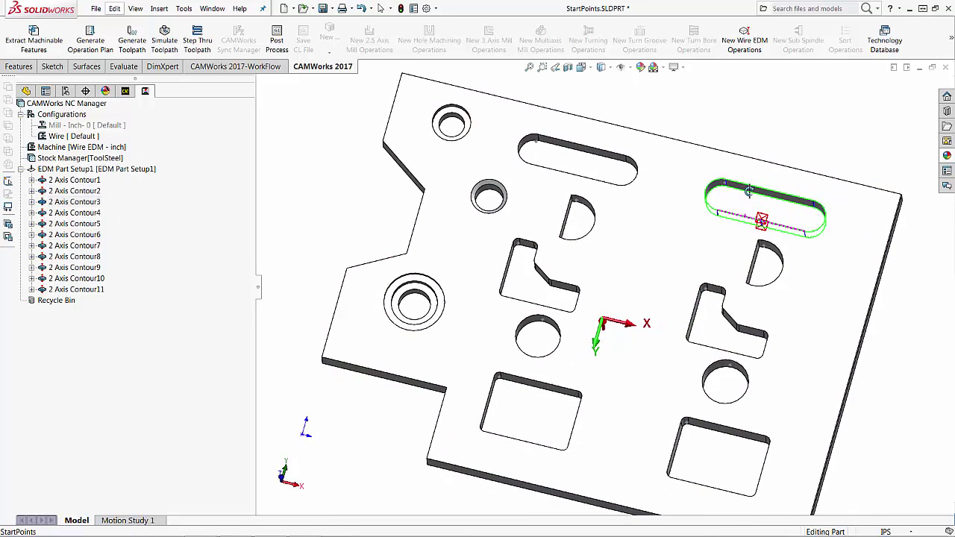
{"action": "scroll", "coordinate": [755, 190], "scroll_direction": "down", "scroll_amount": 5}
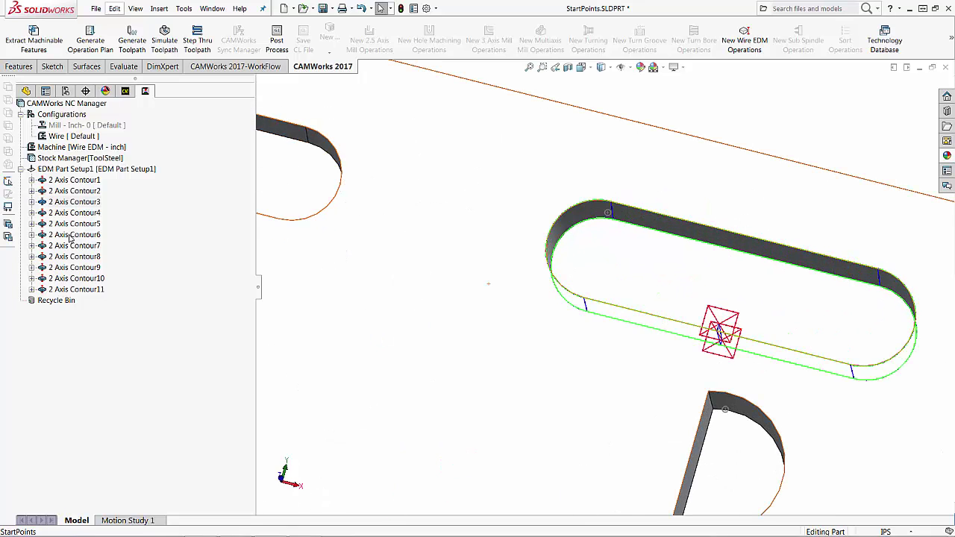
{"action": "right_click", "coordinate": [67, 206]}
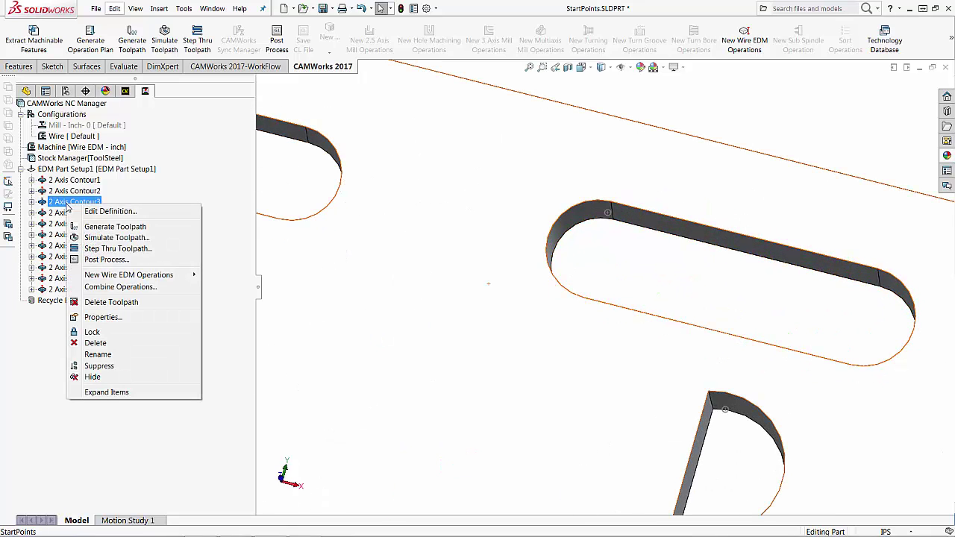
{"action": "left_click", "coordinate": [93, 211]}
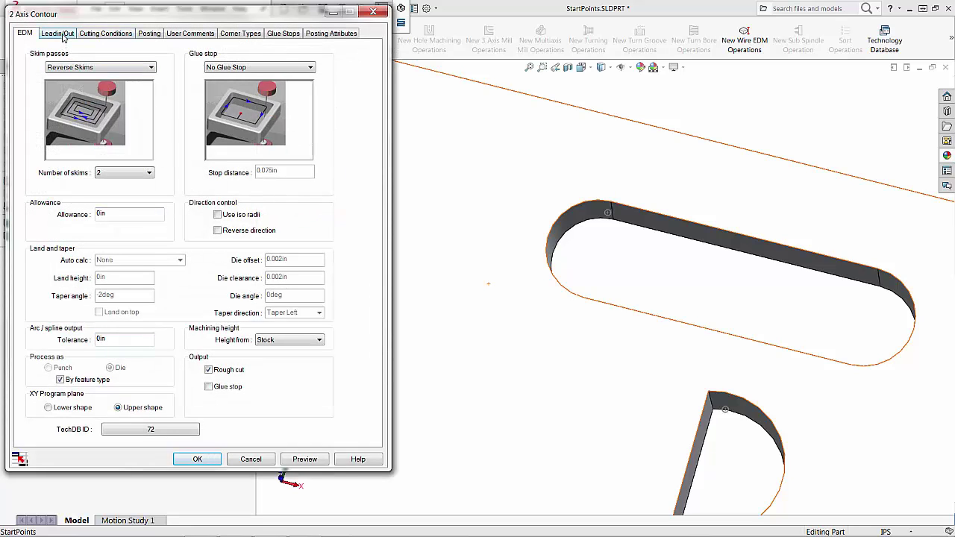
{"action": "left_click", "coordinate": [58, 34]}
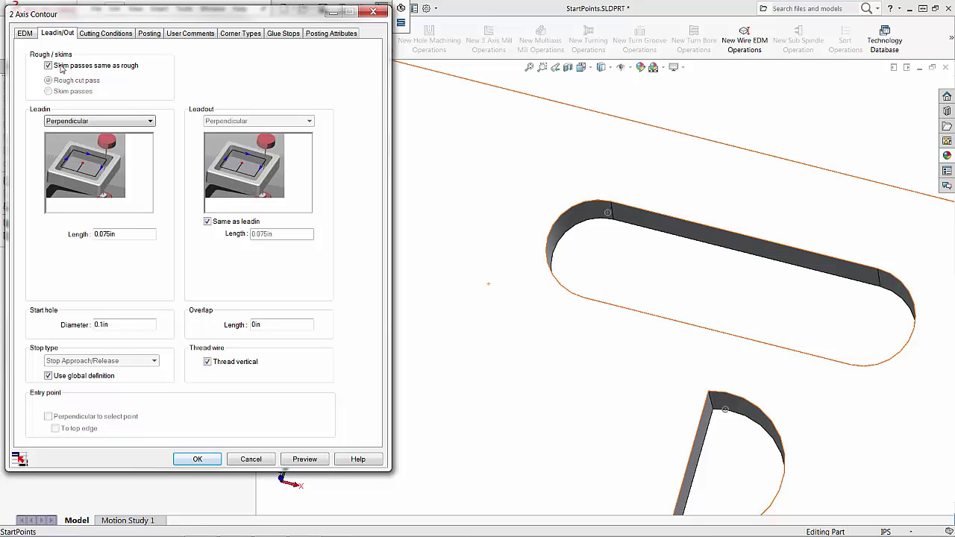
{"action": "left_click", "coordinate": [75, 122]}
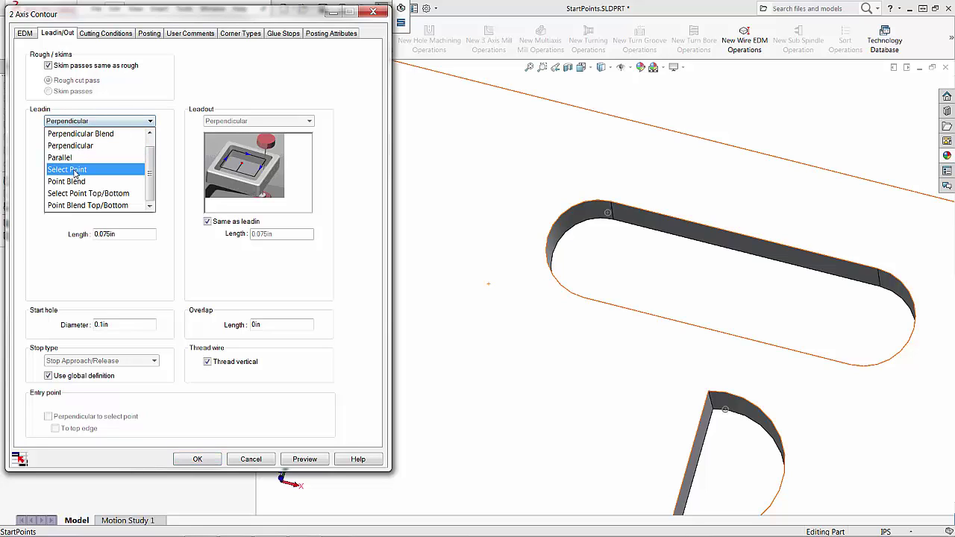
{"action": "left_click", "coordinate": [182, 112]}
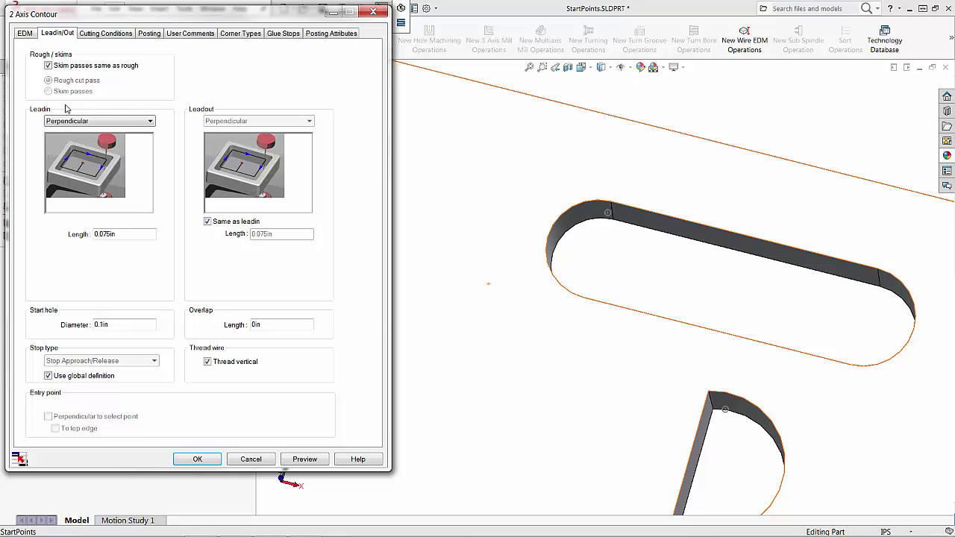
{"action": "left_click", "coordinate": [127, 124]}
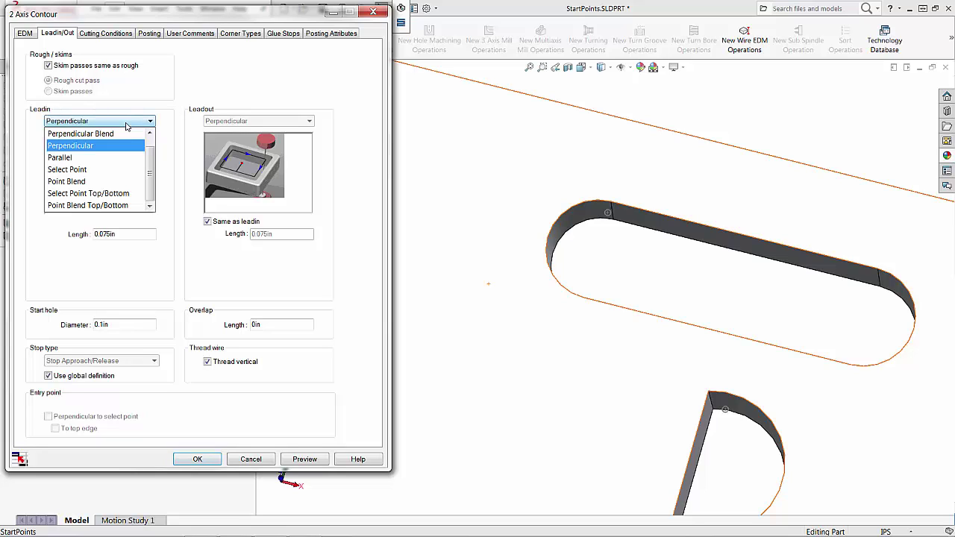
{"action": "left_click", "coordinate": [85, 171]}
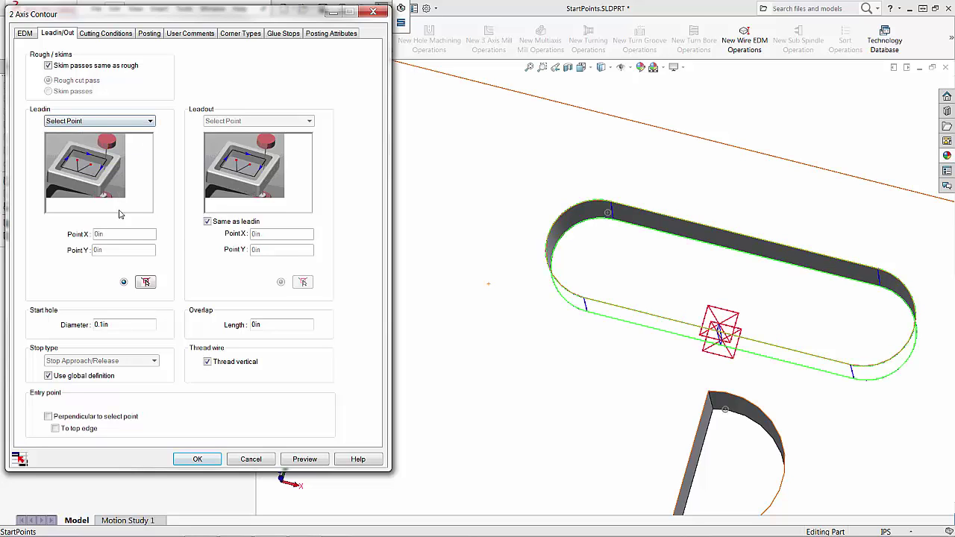
Pick the start hole circle inside the obround opening as the lead-in point and preview the resulting toolpath.
{"action": "left_click", "coordinate": [145, 282]}
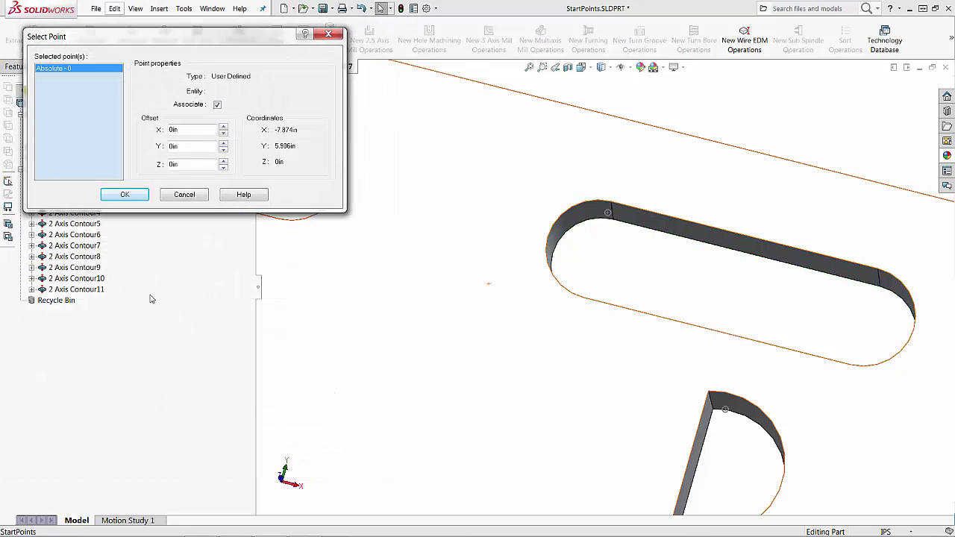
{"action": "left_click", "coordinate": [609, 215]}
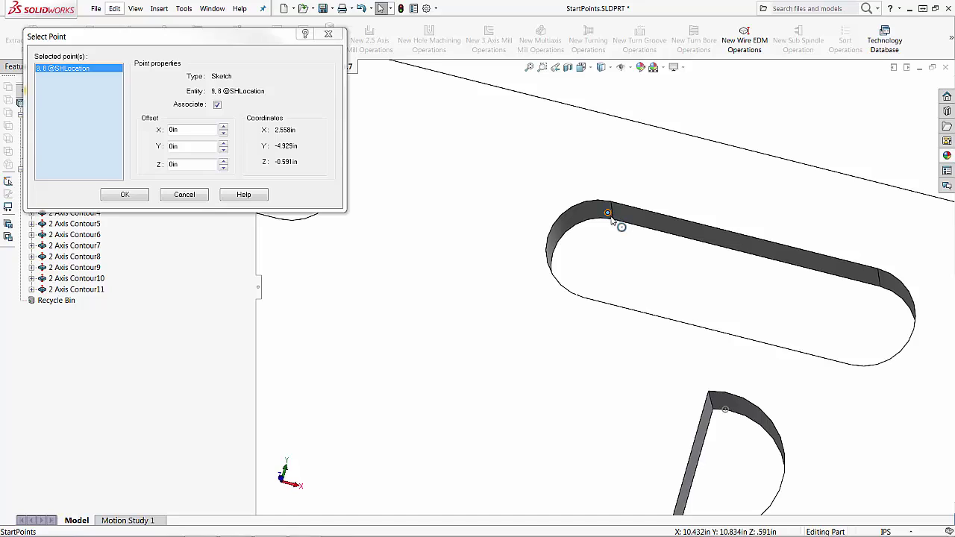
{"action": "left_click", "coordinate": [609, 215]}
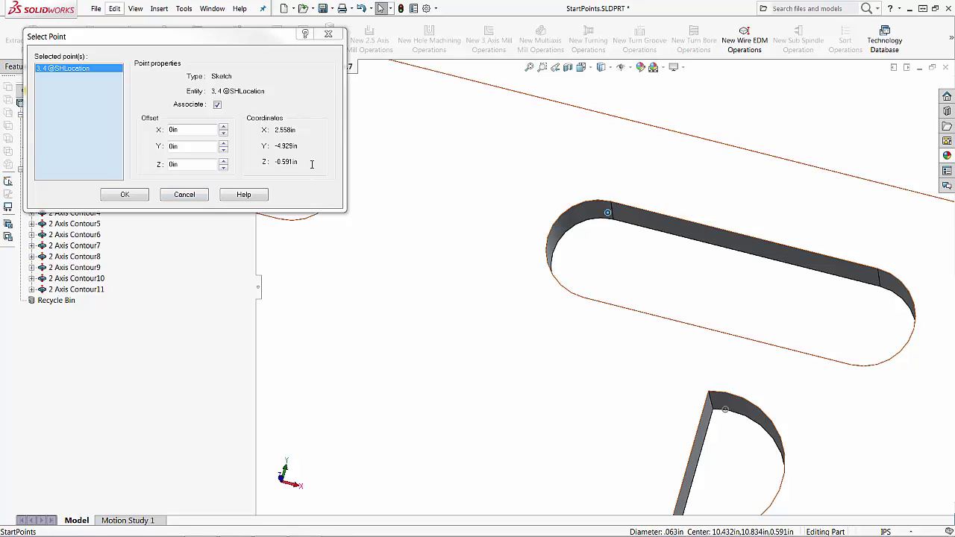
{"action": "left_click", "coordinate": [125, 194]}
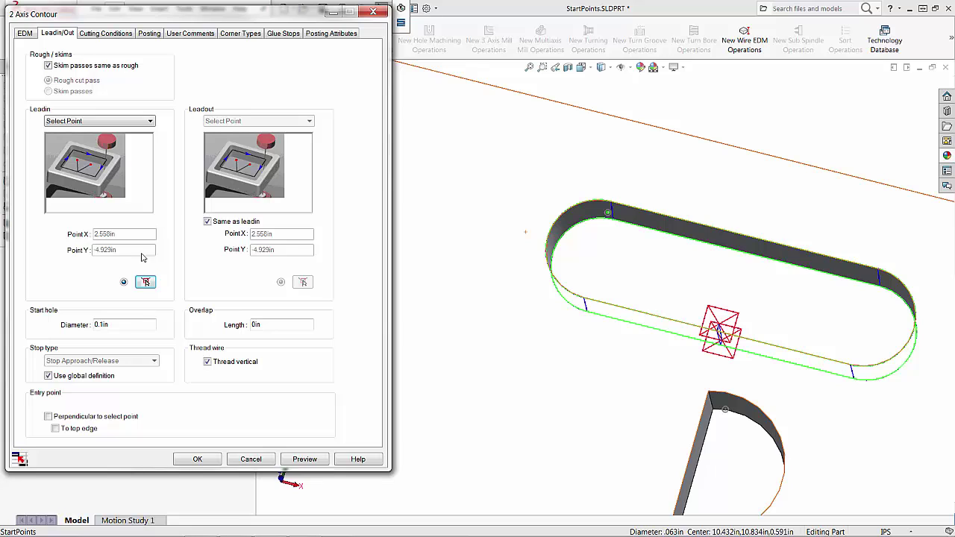
{"action": "left_click", "coordinate": [305, 459]}
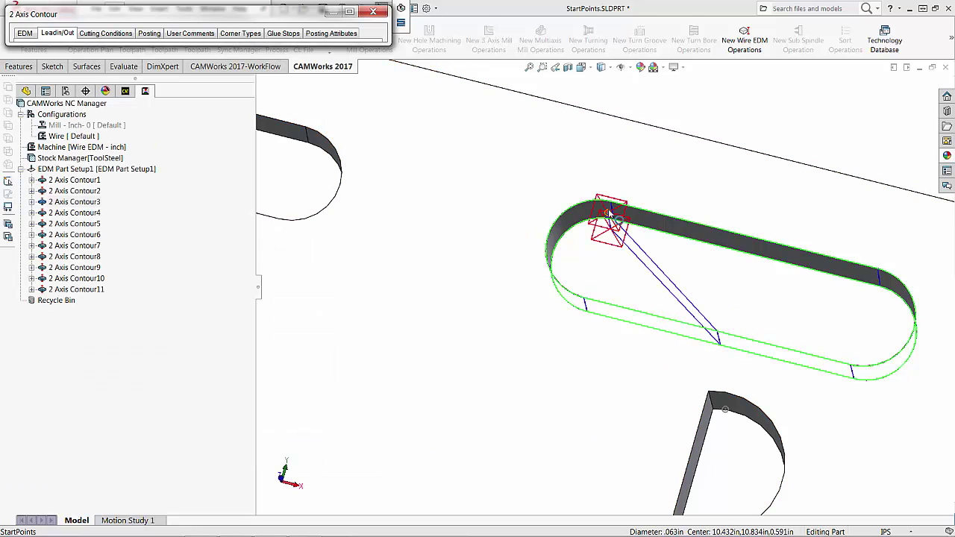
{"action": "left_click", "coordinate": [719, 343]}
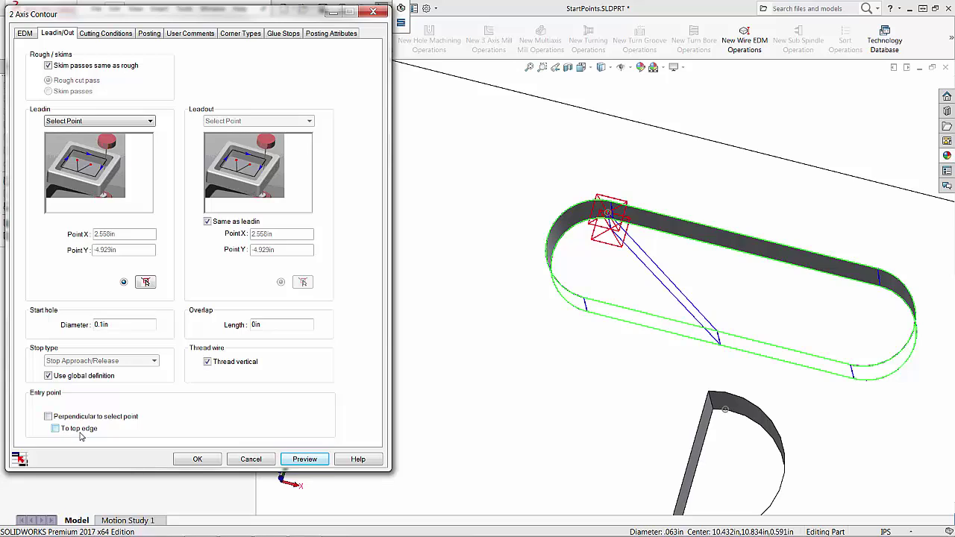
Make the entry point perpendicular to the select point and preview the lead-in at the start hole.
{"action": "left_click", "coordinate": [48, 416]}
{"action": "left_click", "coordinate": [313, 459]}
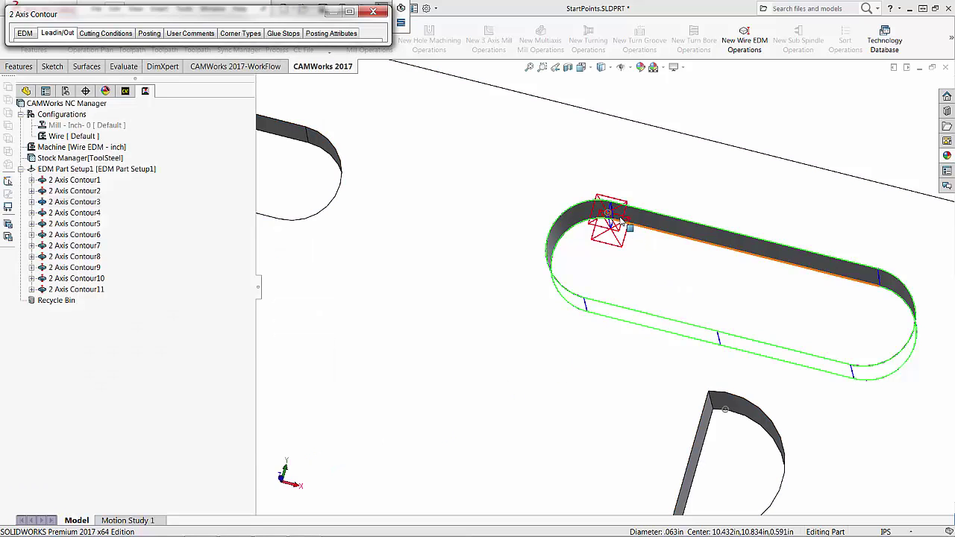
{"action": "scroll", "coordinate": [608, 217], "scroll_direction": "down", "scroll_amount": 5}
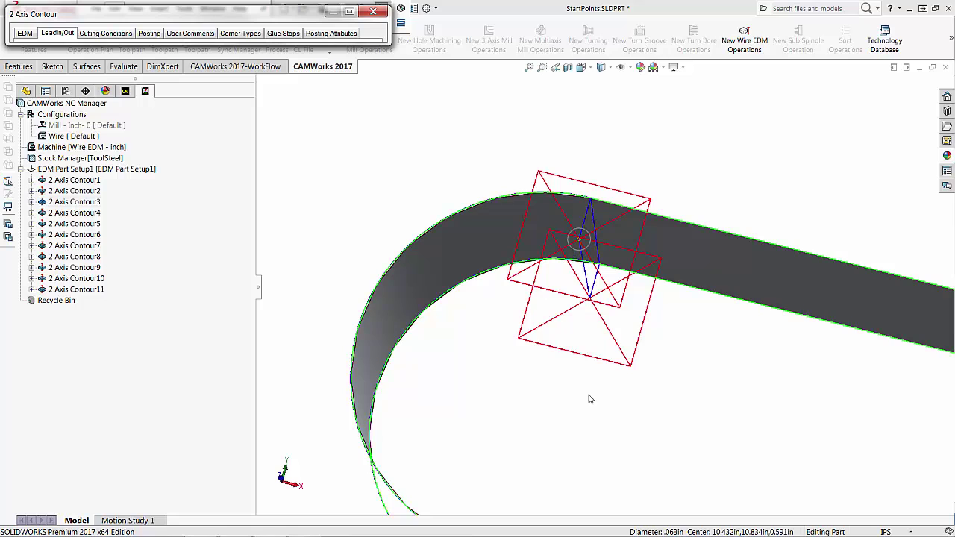
{"action": "scroll", "coordinate": [587, 377], "scroll_direction": "up", "scroll_amount": 5}
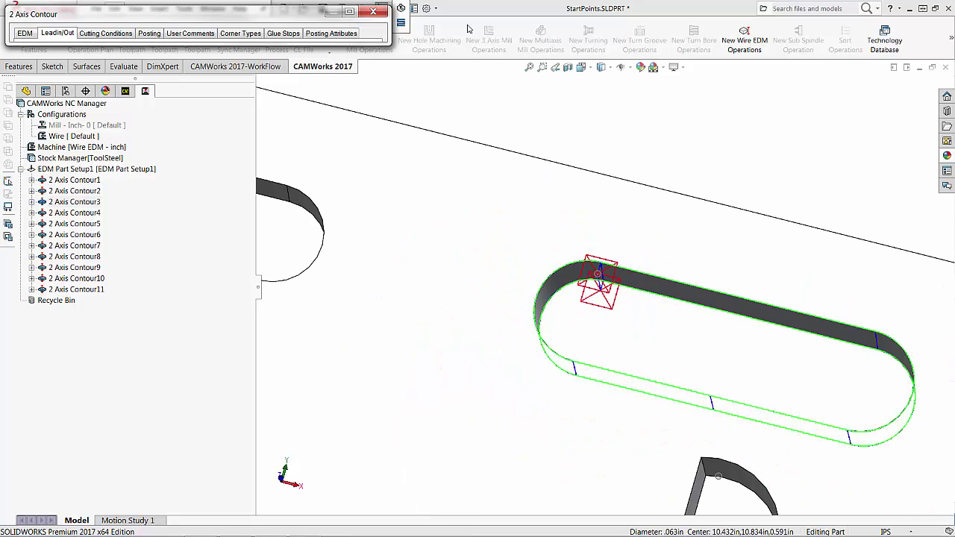
{"action": "left_click", "coordinate": [349, 12]}
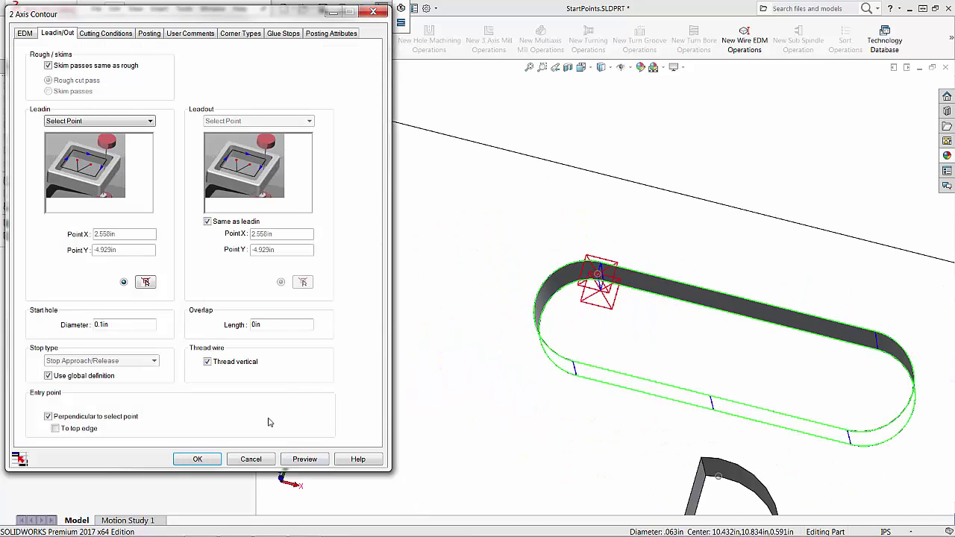
Set the start hole diameter to 0.0625 in, accept the contour definition and regenerate the toolpath.
{"action": "double_click", "coordinate": [128, 323]}
{"action": "type", "text": "0.0625"}
{"action": "left_click", "coordinate": [197, 458]}
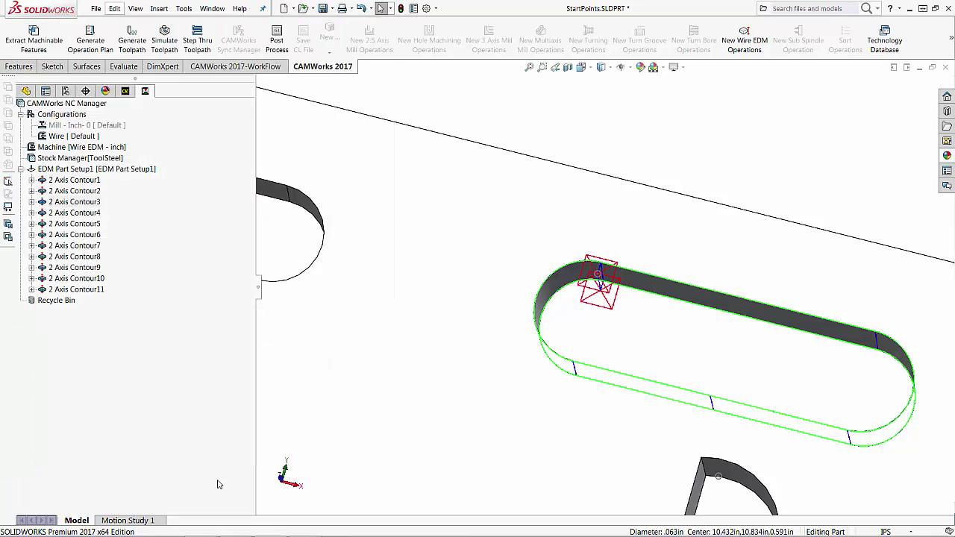
{"action": "left_click", "coordinate": [132, 40]}
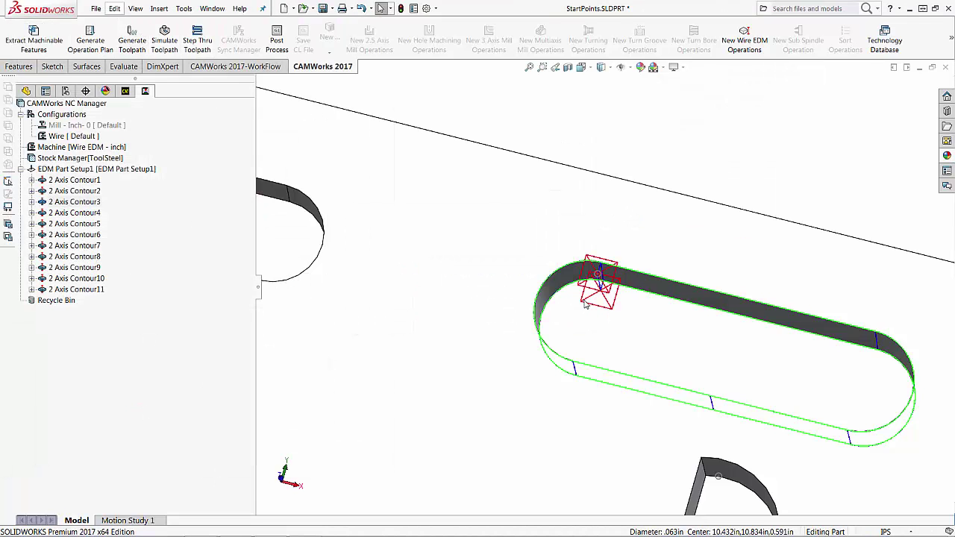